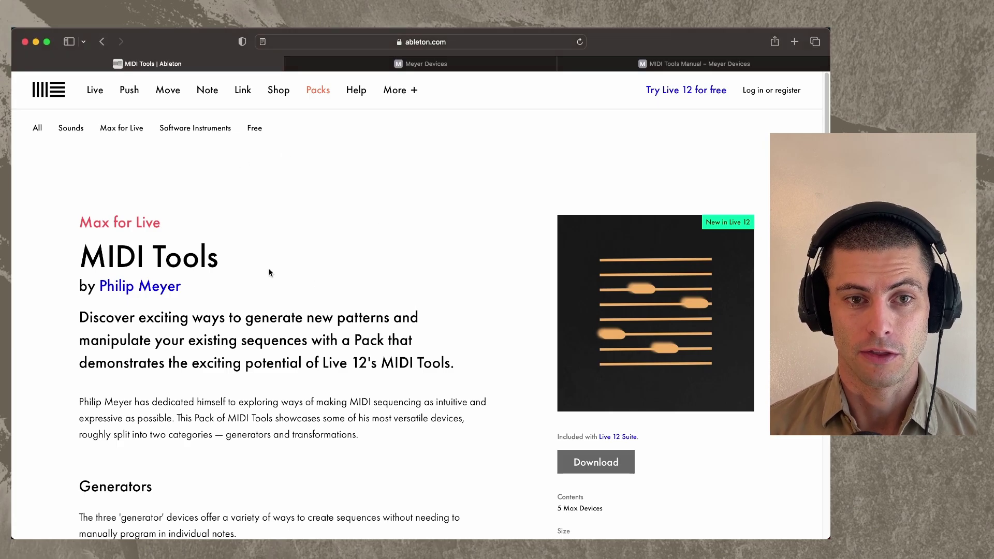
Read through Ableton's MIDI Tools product page, scrolling up and down
drag(274, 260, 43, 269)
click(315, 280)
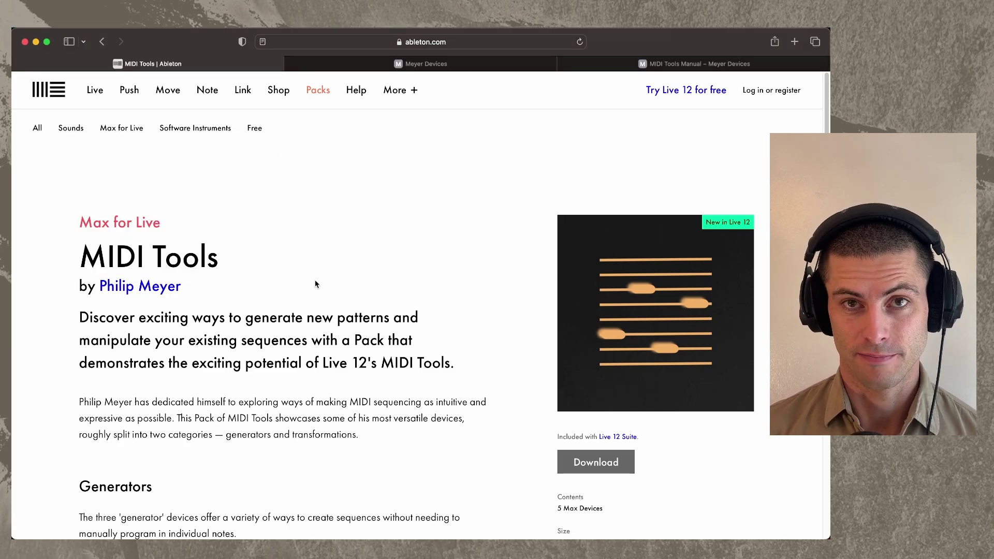
scroll(295, 267, down, 1)
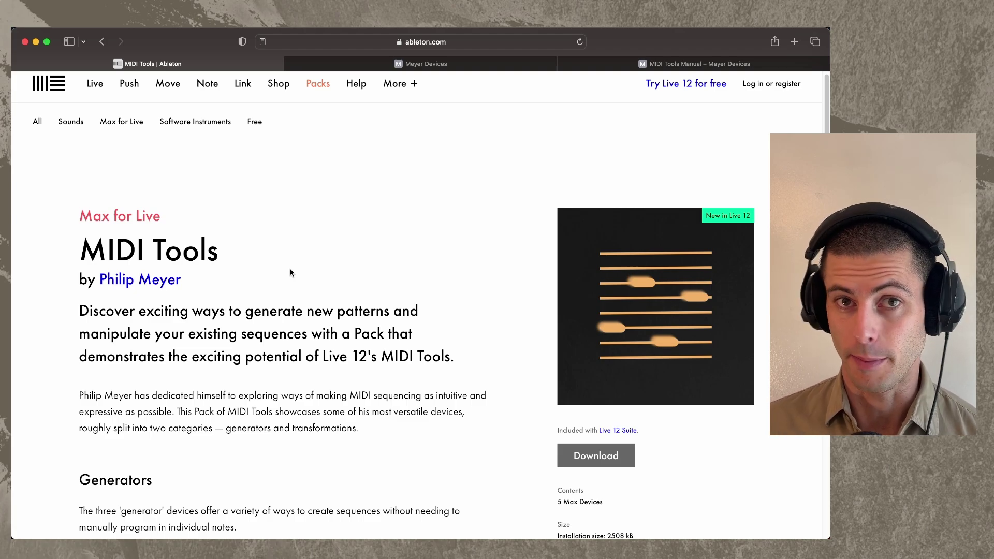
scroll(290, 272, down, 1)
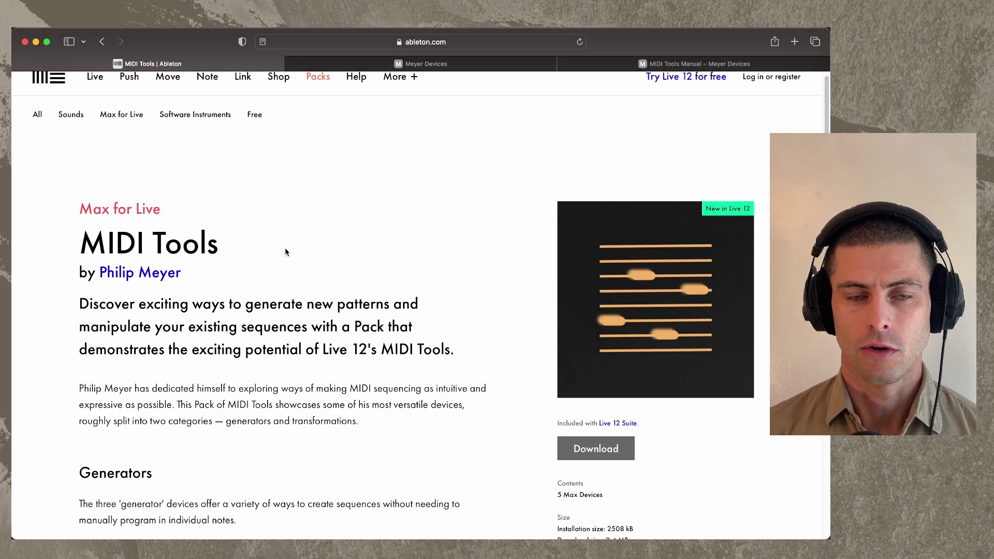
scroll(287, 249, up, 2)
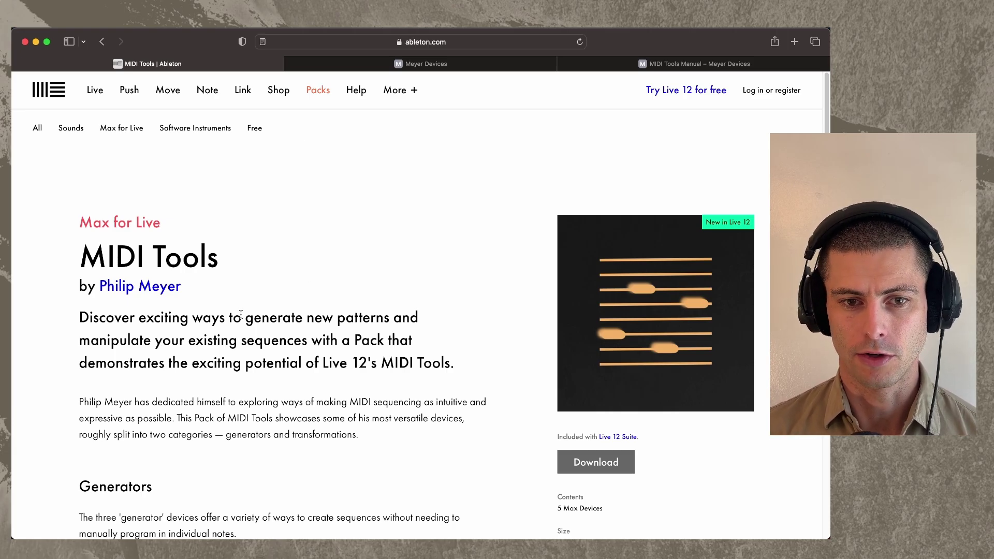
scroll(259, 321, down, 7)
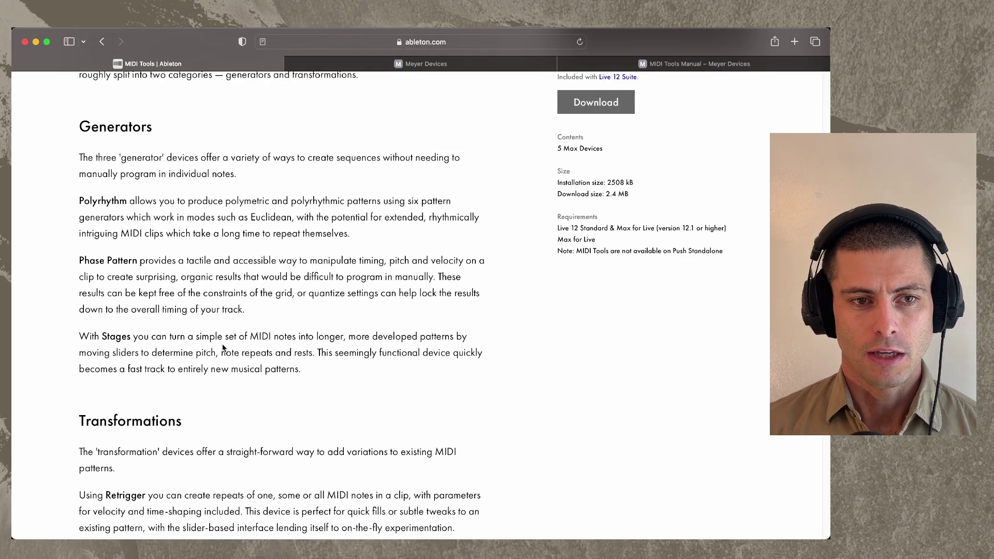
scroll(328, 407, up, 5)
scroll(265, 222, up, 1)
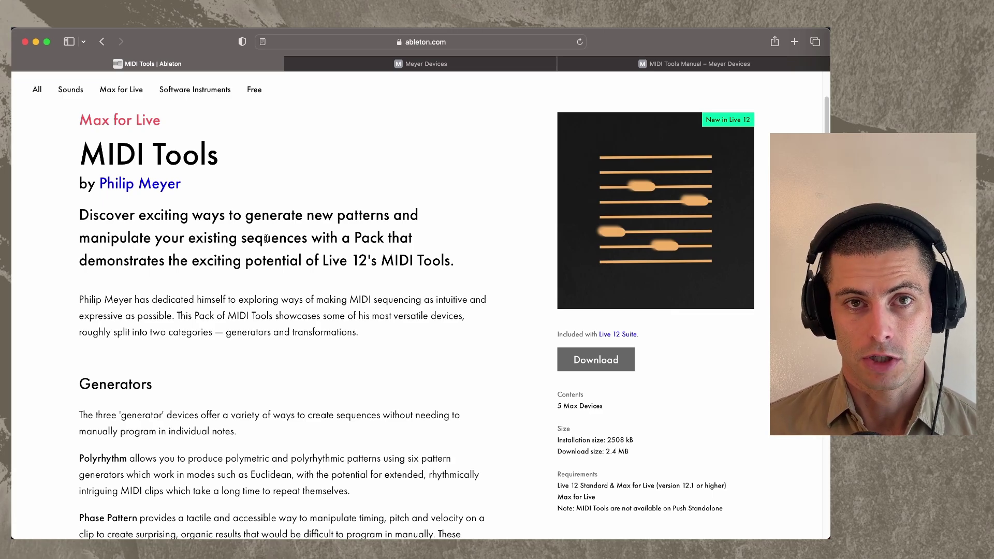
scroll(238, 326, down, 5)
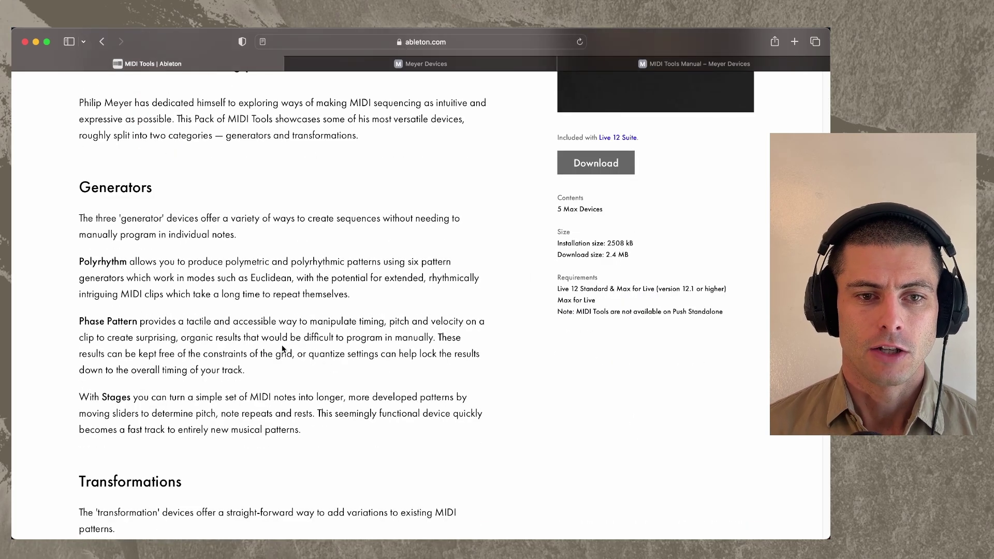
scroll(328, 337, up, 6)
scroll(222, 314, down, 5)
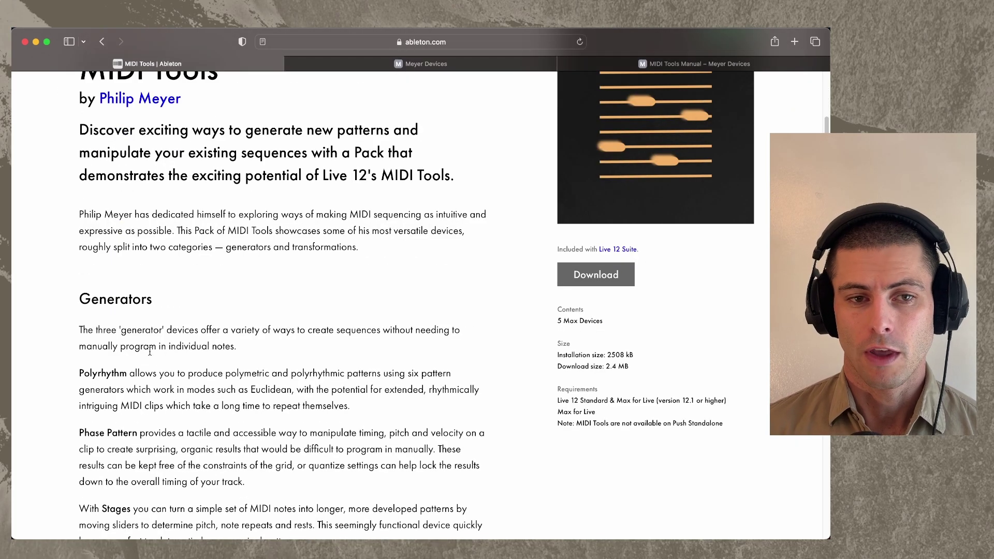
scroll(212, 362, up, 1)
scroll(208, 404, down, 1)
scroll(209, 405, up, 5)
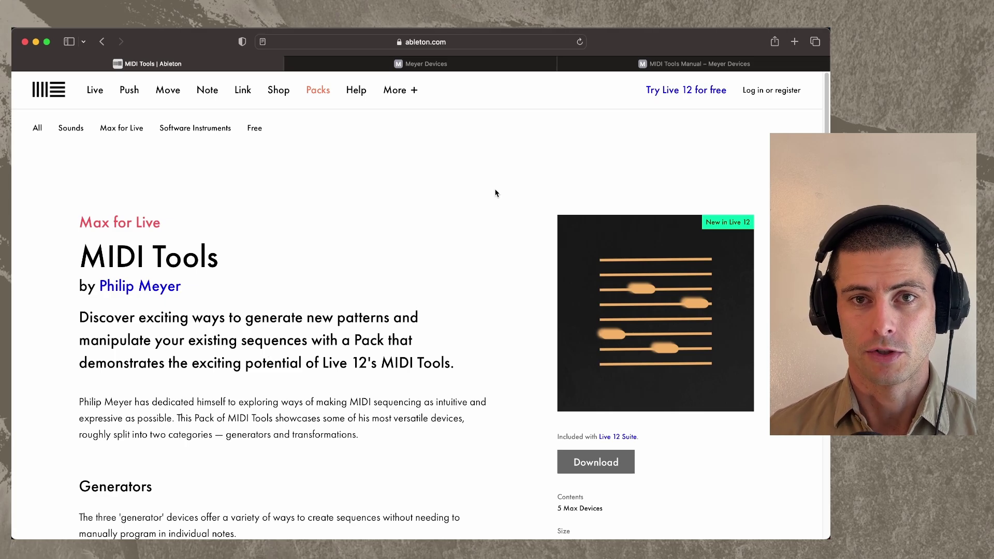
View the Meyer Devices store tab, then go back to Ableton's MIDI Tools page
click(422, 64)
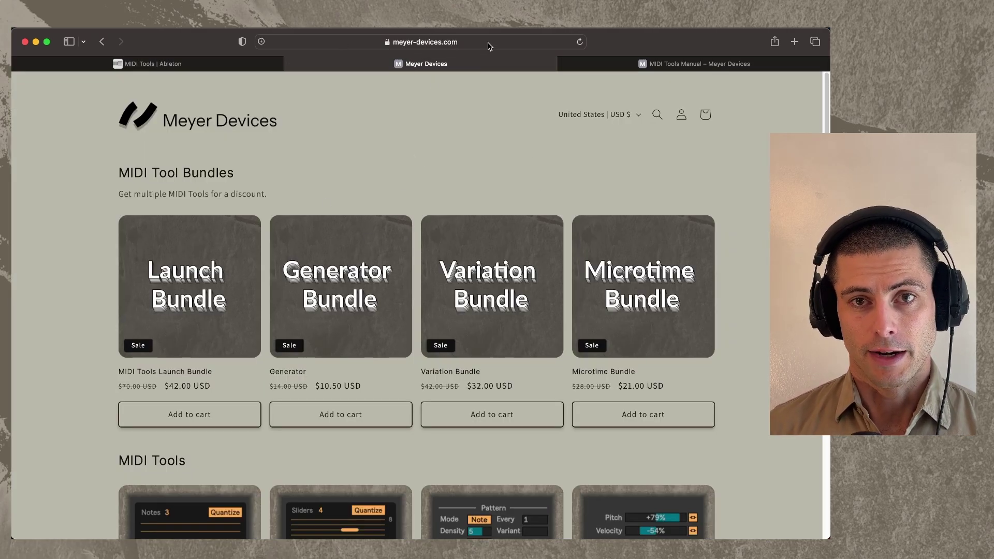
mouse_move(278, 62)
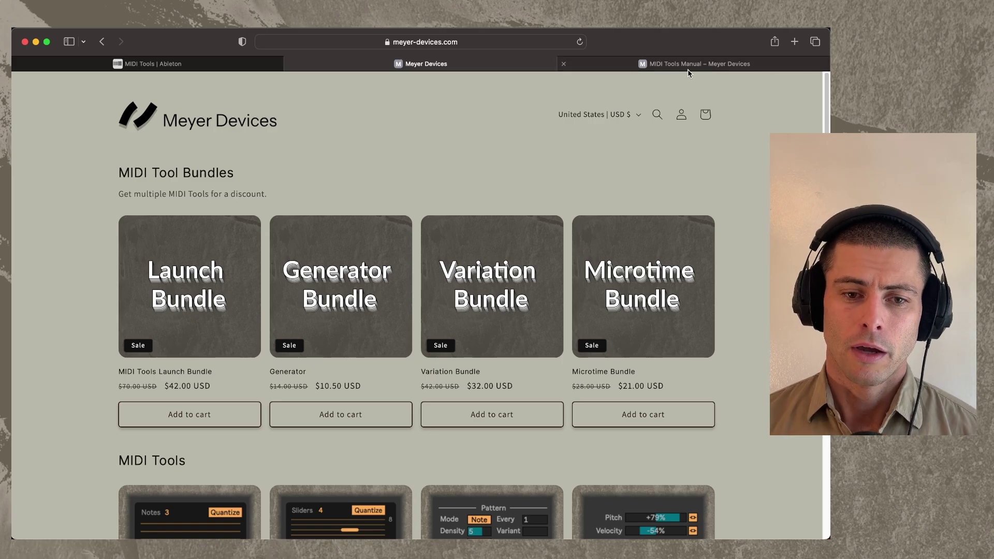
click(228, 64)
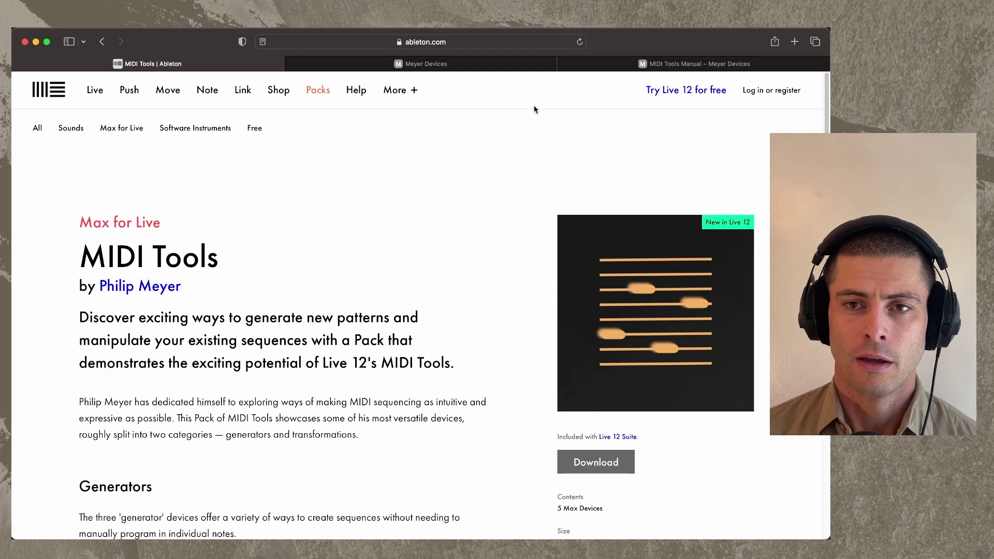
click(696, 64)
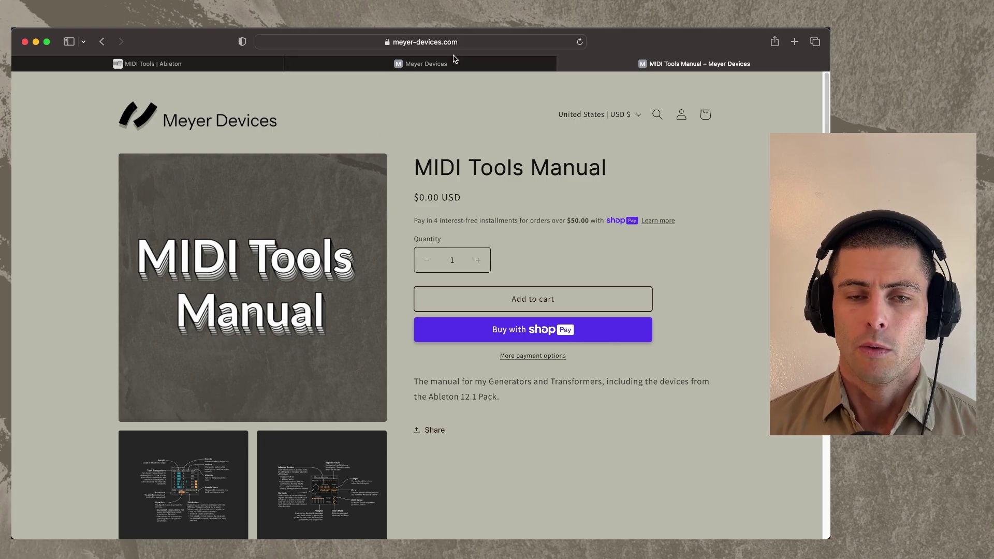
mouse_move(454, 59)
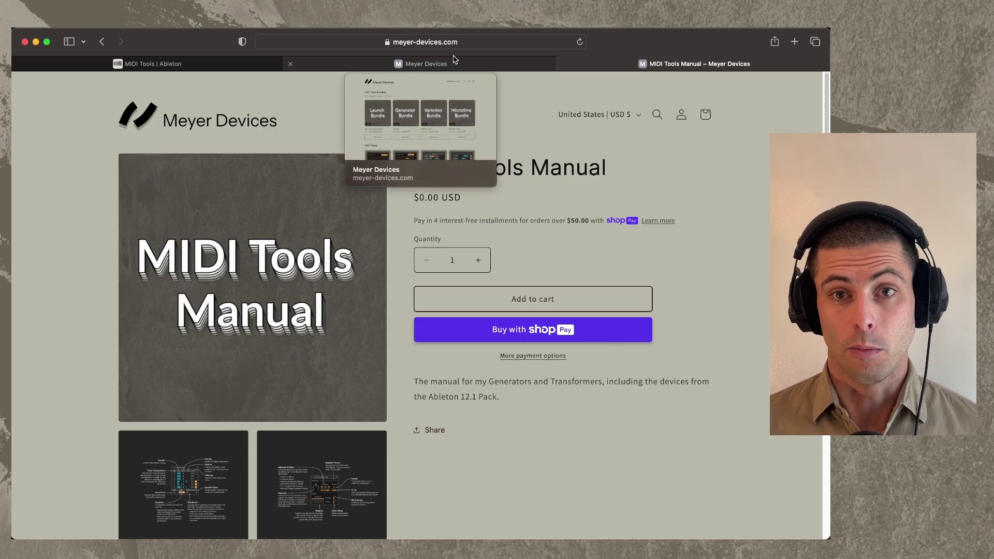
scroll(362, 340, down, 4)
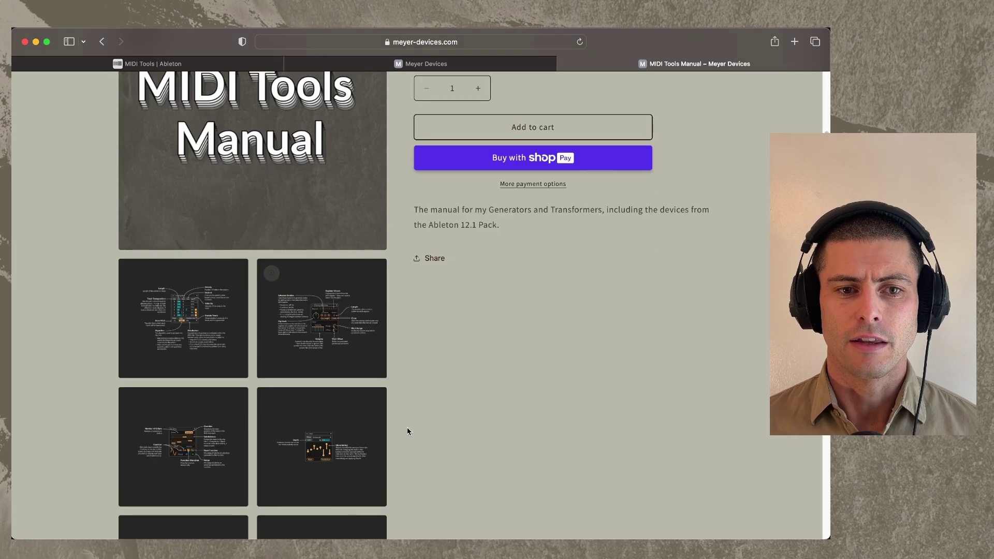
click(186, 324)
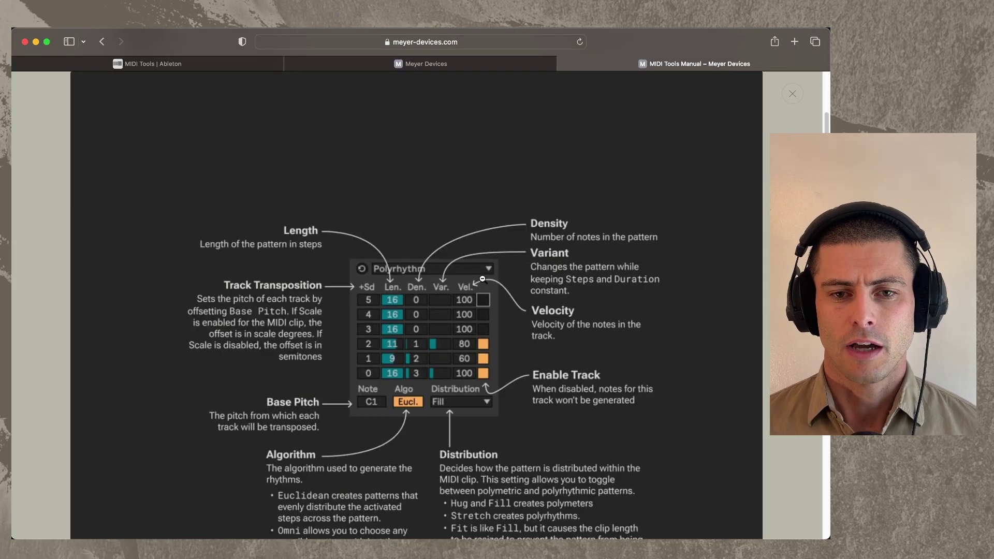
scroll(534, 312, down, 2)
scroll(626, 489, down, 2)
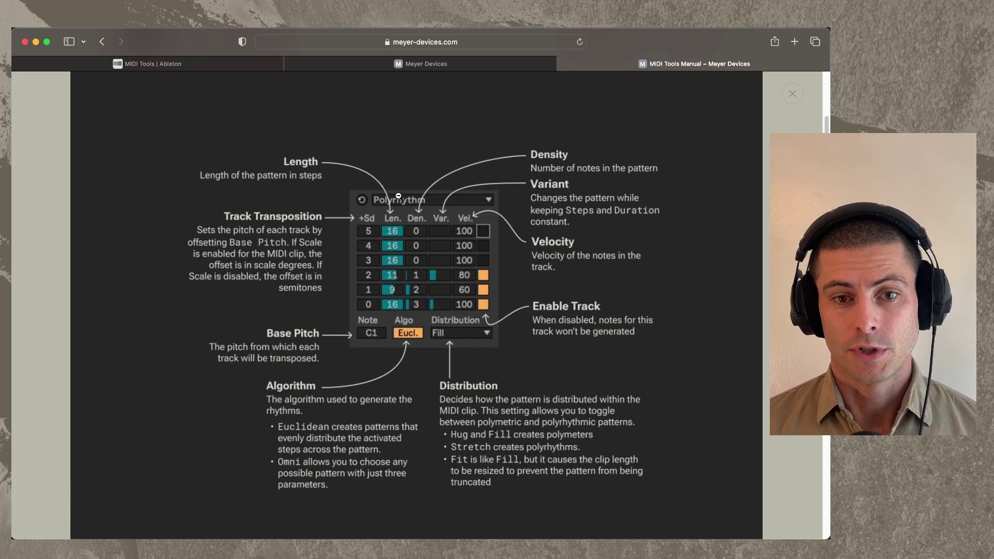
scroll(398, 196, down, 5)
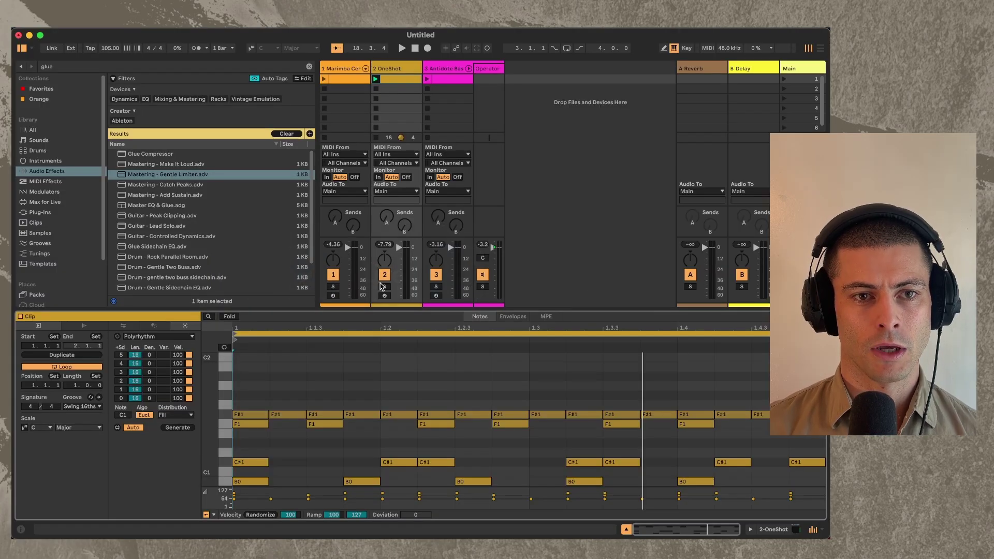
Show the installed Packs under Places and select MIDI Tools by Philip Meyer
scroll(52, 252, down, 3)
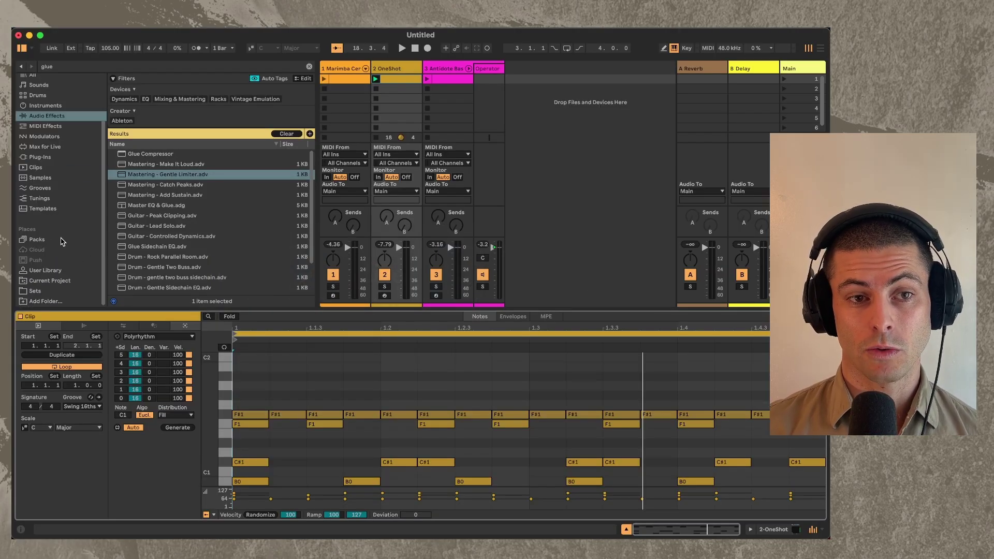
click(61, 241)
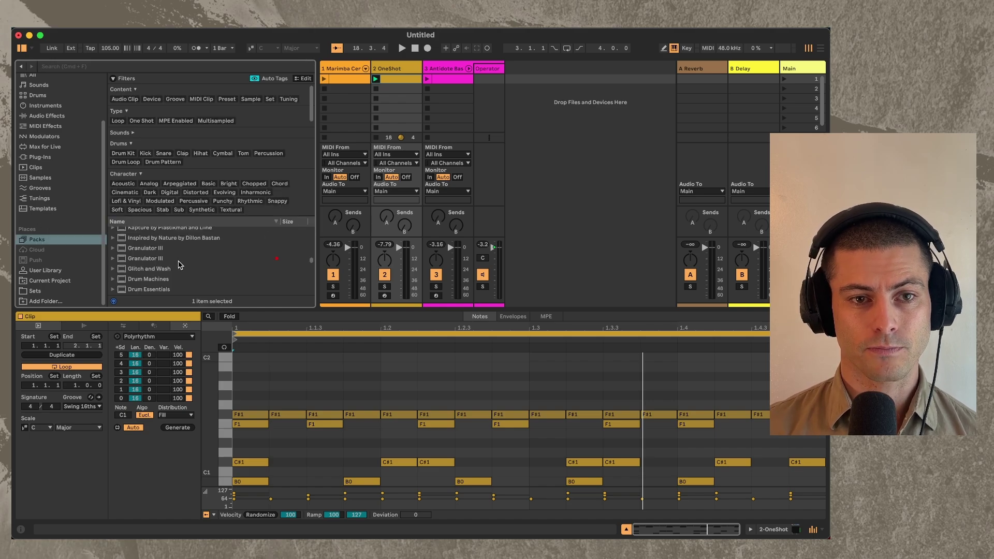
scroll(176, 269, down, 3)
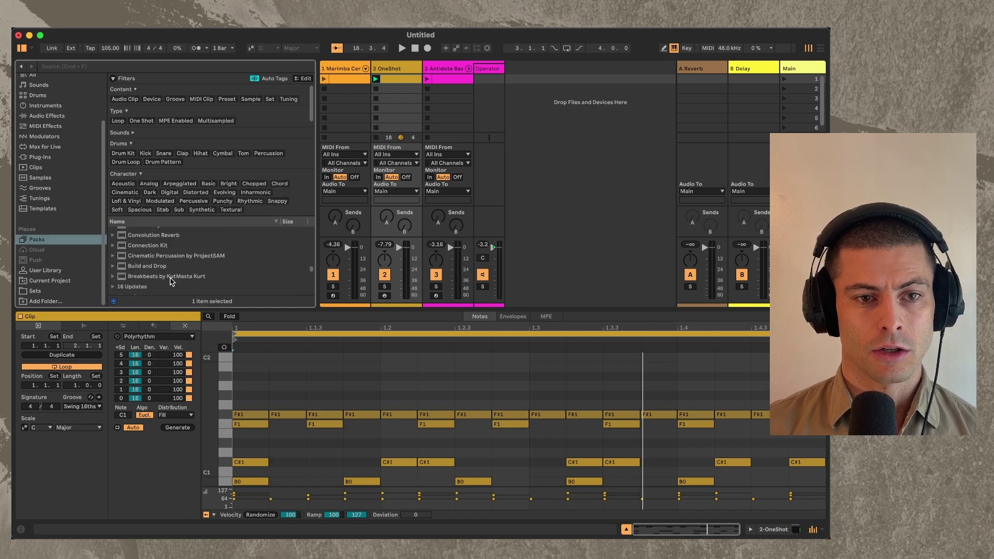
scroll(179, 283, down, 3)
scroll(166, 279, down, 5)
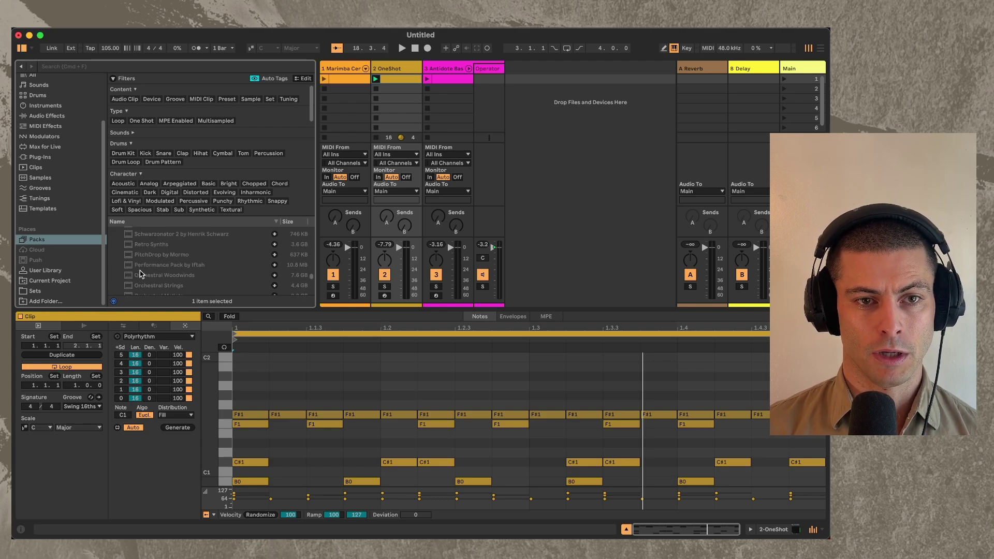
scroll(150, 274, up, 8)
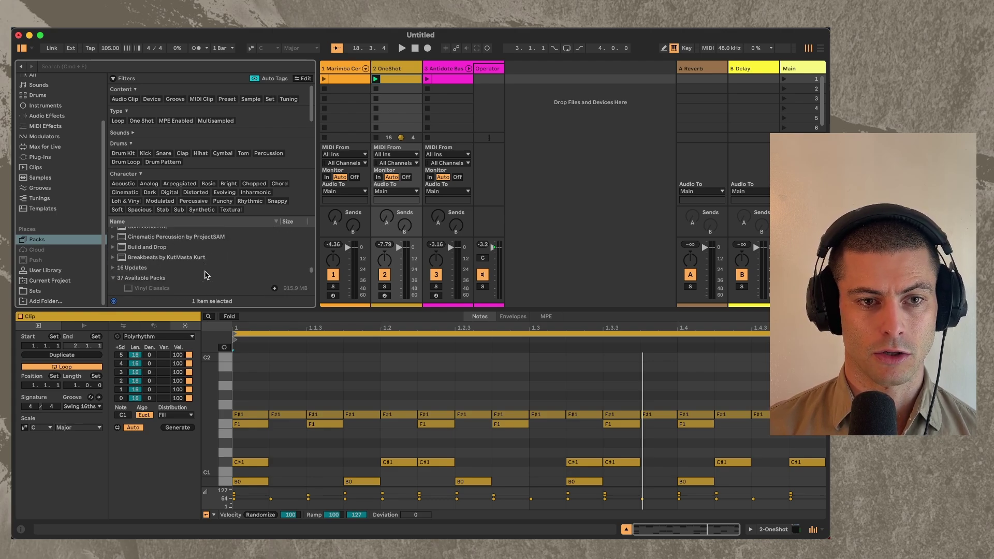
scroll(204, 275, down, 15)
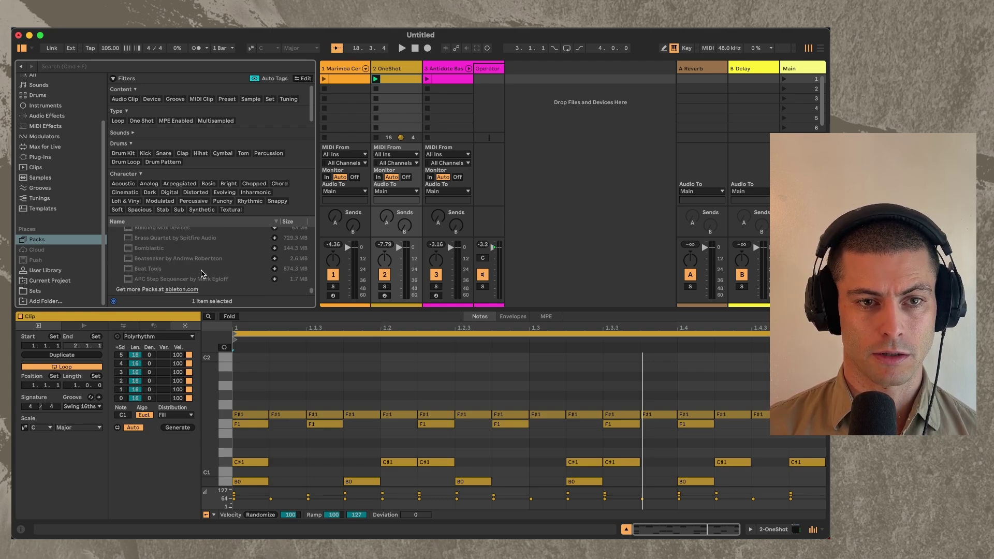
scroll(203, 274, up, 10)
click(184, 264)
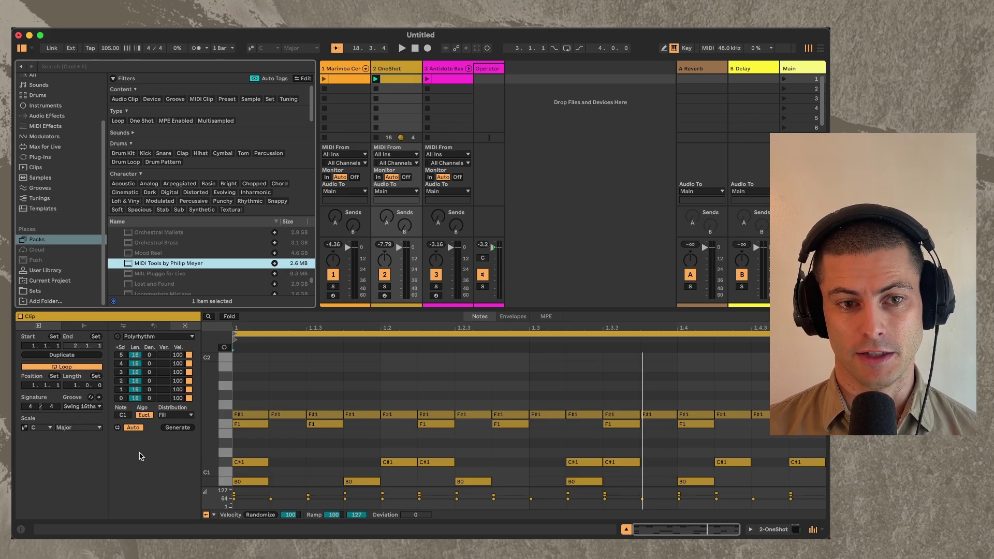
Switch the OneShot clip's generator from Polyrhythm to Phase Pattern
click(151, 337)
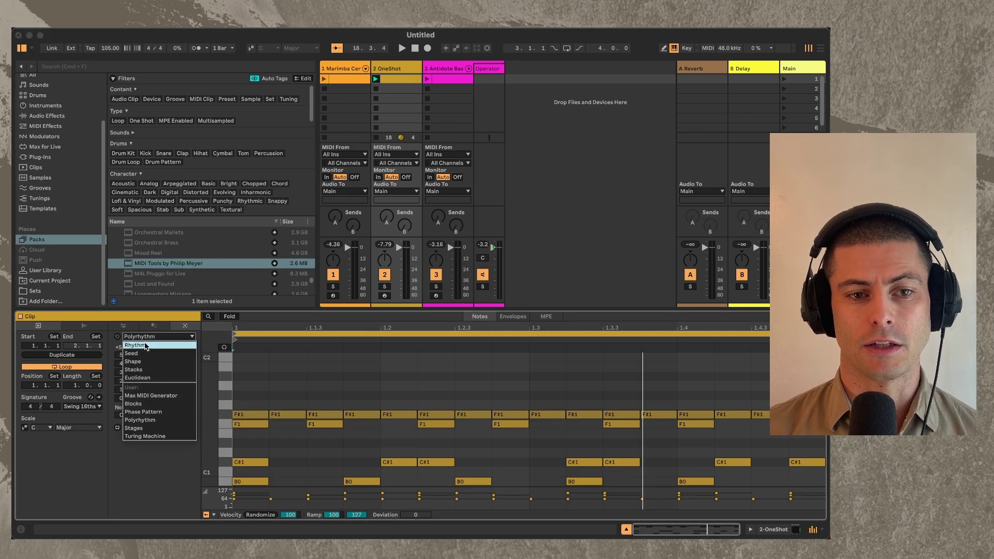
click(166, 413)
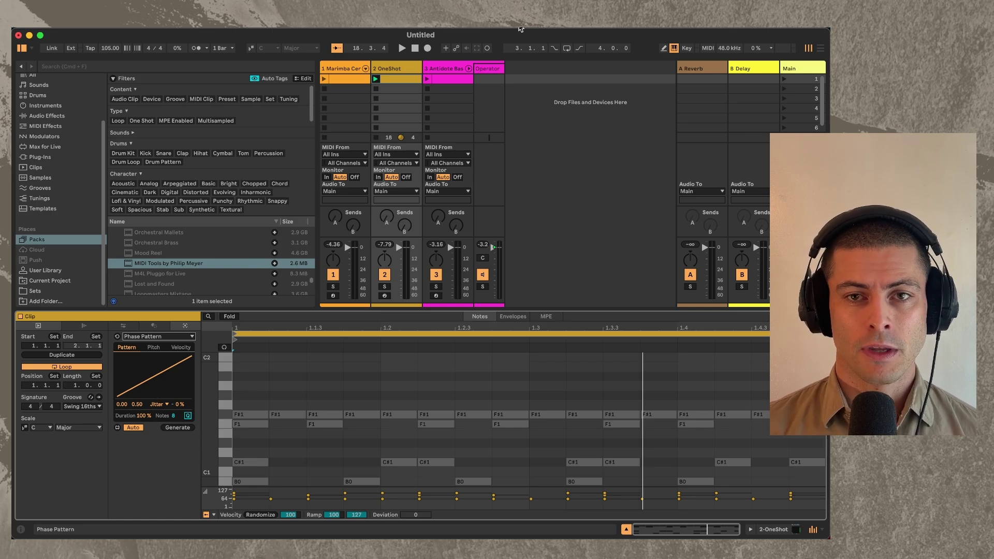
Change the clip's generator from Phase Pattern to Stages
click(156, 338)
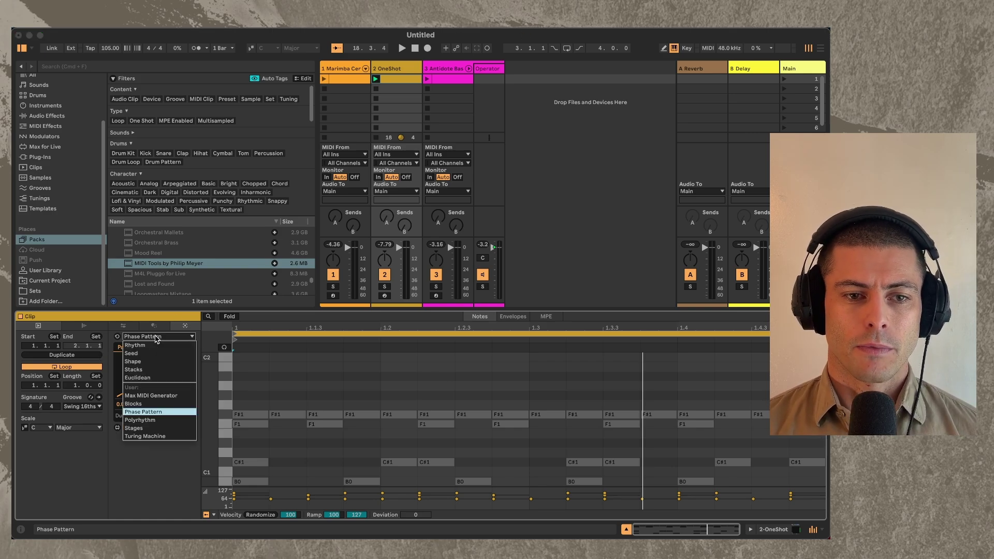
click(160, 429)
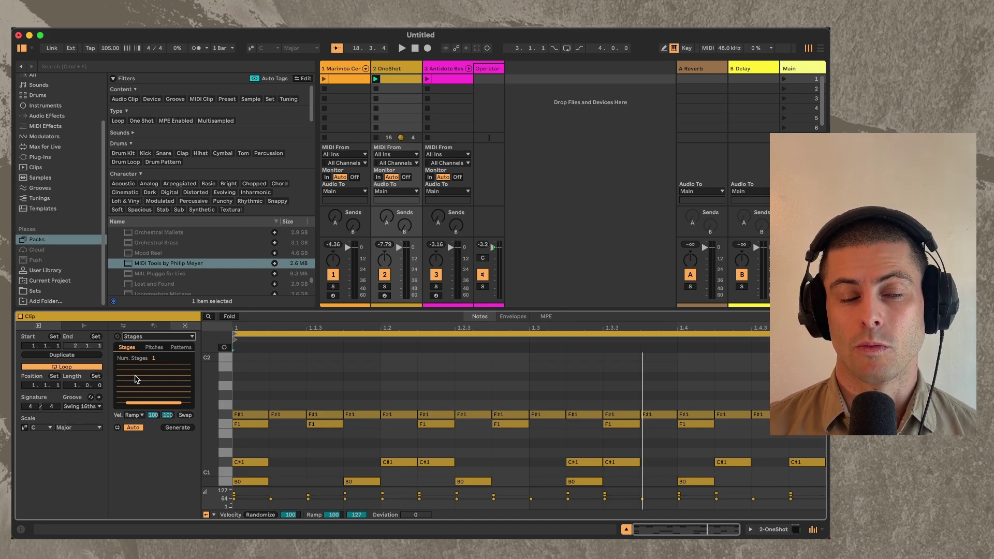
In the Transform settings, try Retrigger and then set the transformer to Slice Shuffler
click(155, 326)
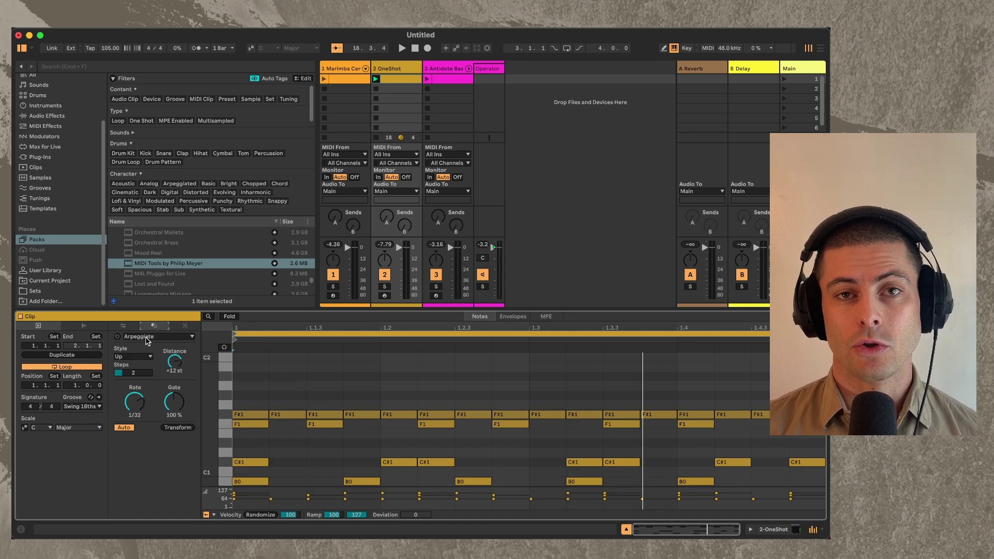
click(183, 328)
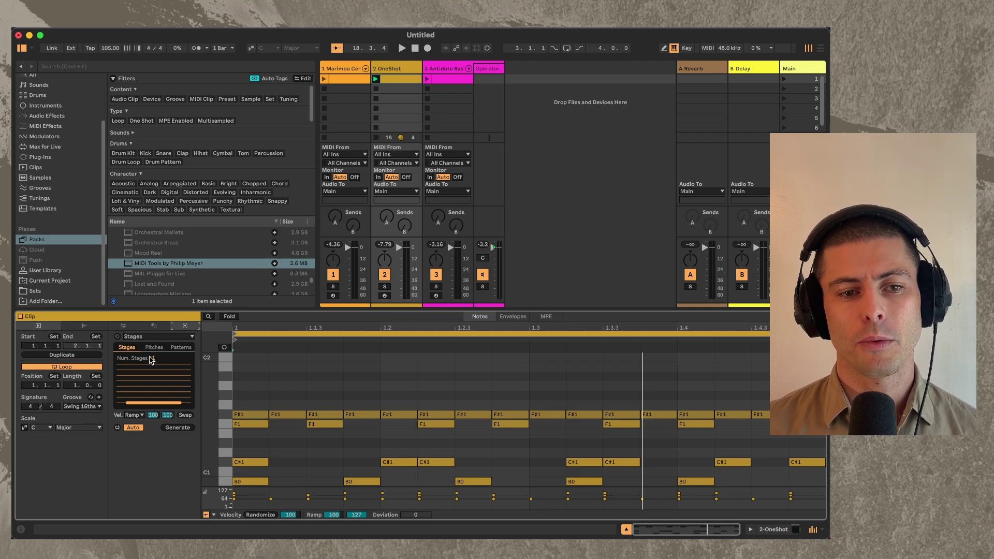
click(155, 326)
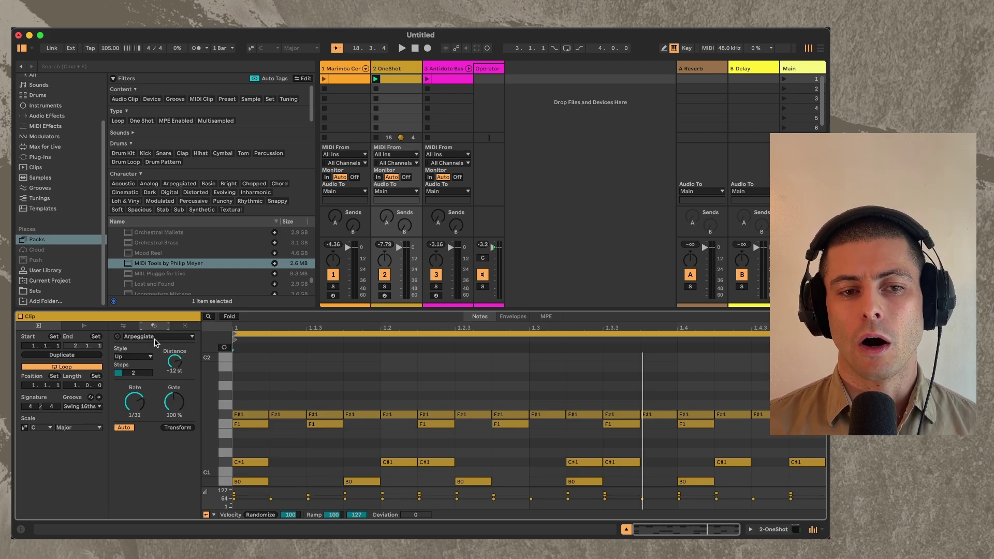
click(156, 338)
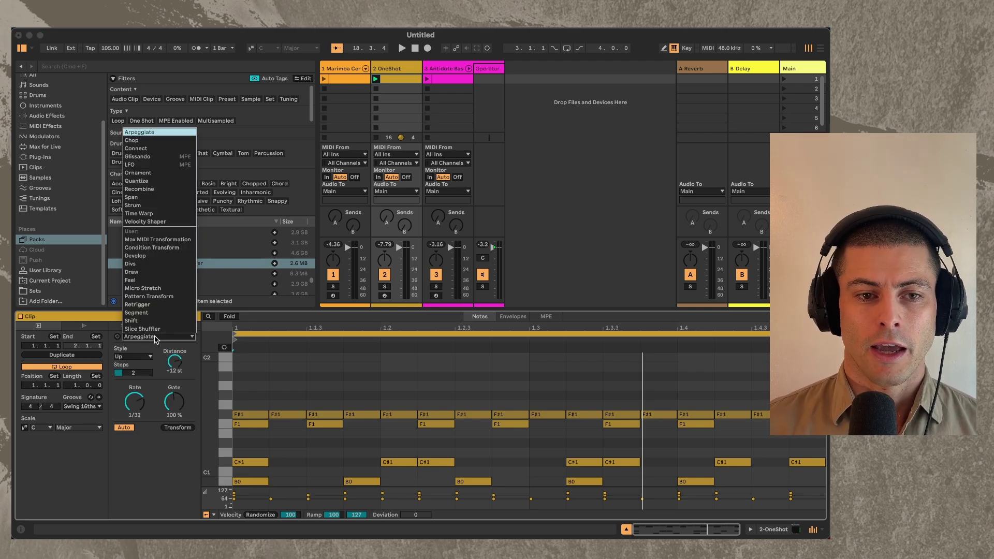
click(148, 305)
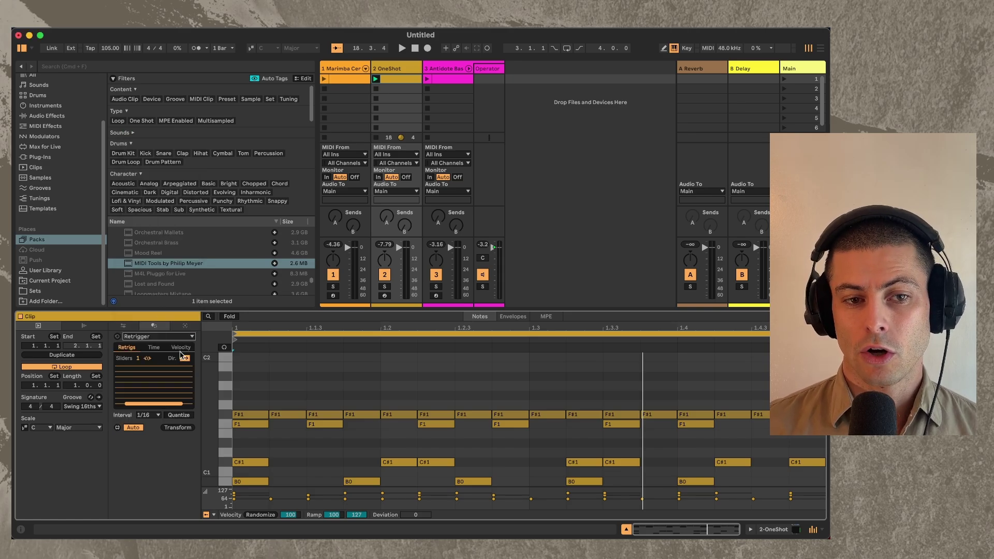
click(159, 337)
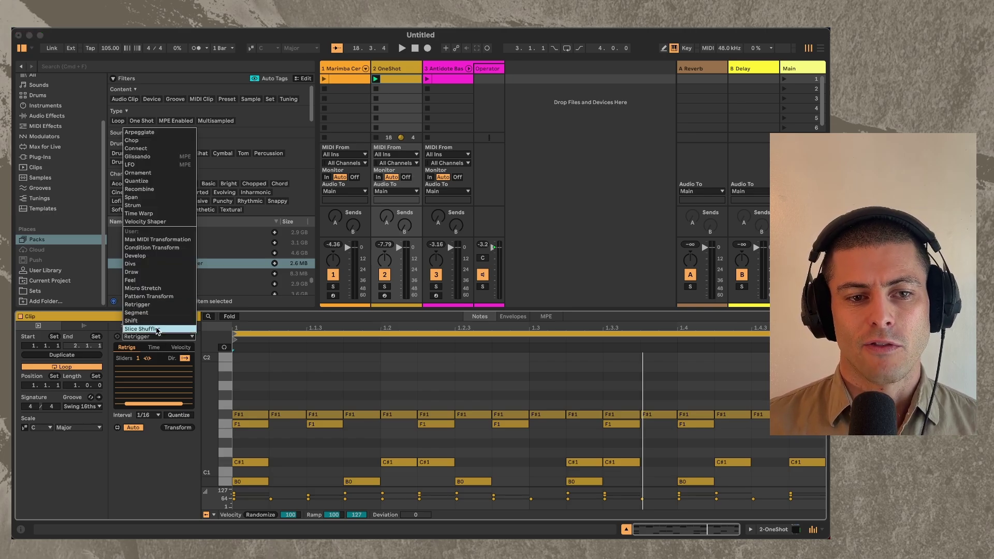
click(157, 330)
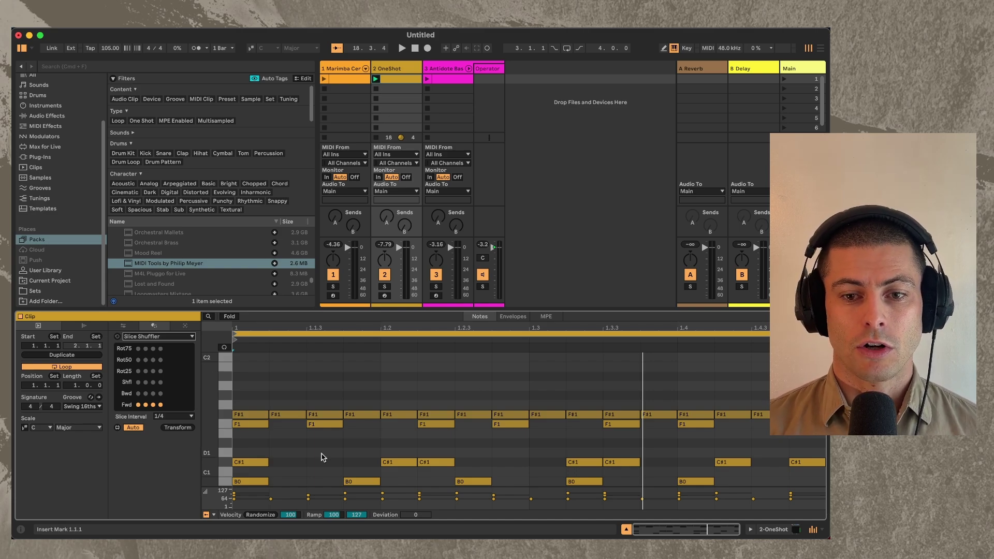
Play the OneShot clip and switch its generator back to Polyrhythm
click(376, 81)
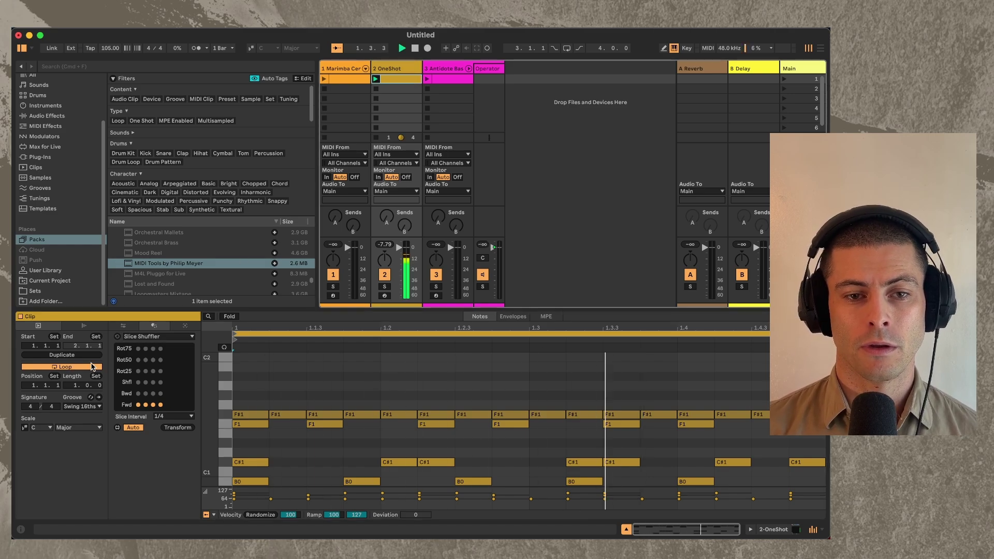
click(185, 325)
click(171, 337)
click(166, 420)
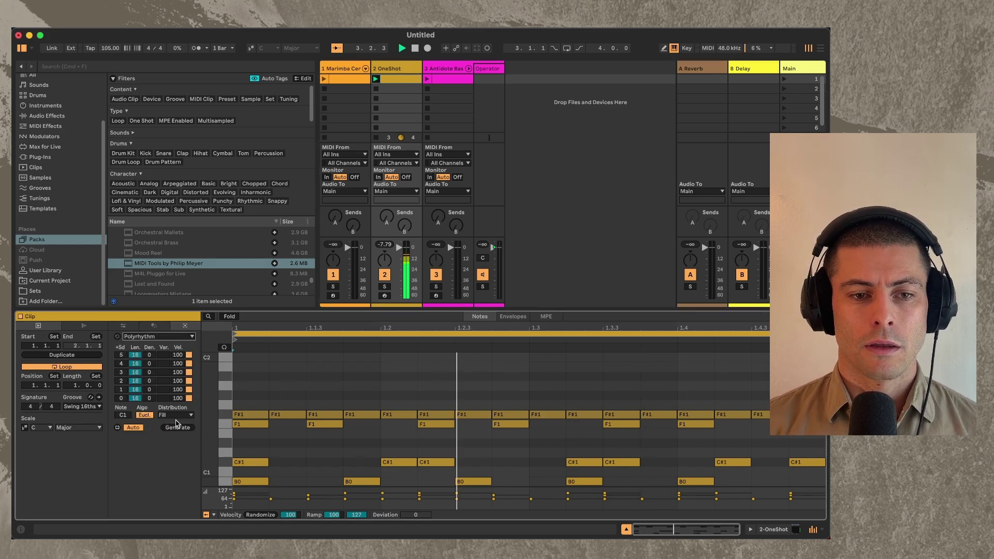
Create and launch a clip in OneShot's slot 2, setting voices to 11 steps and 3-over-12
double_click(396, 92)
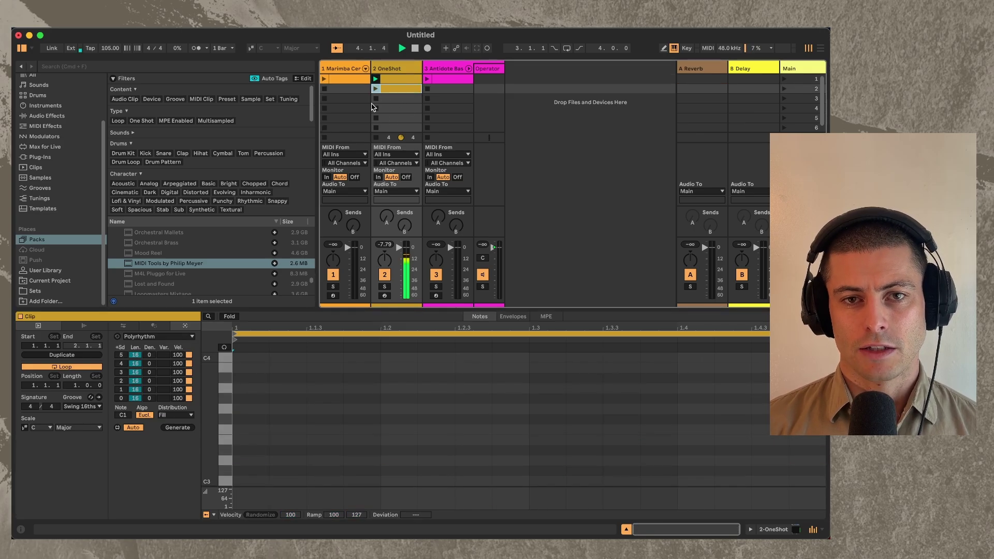
click(376, 89)
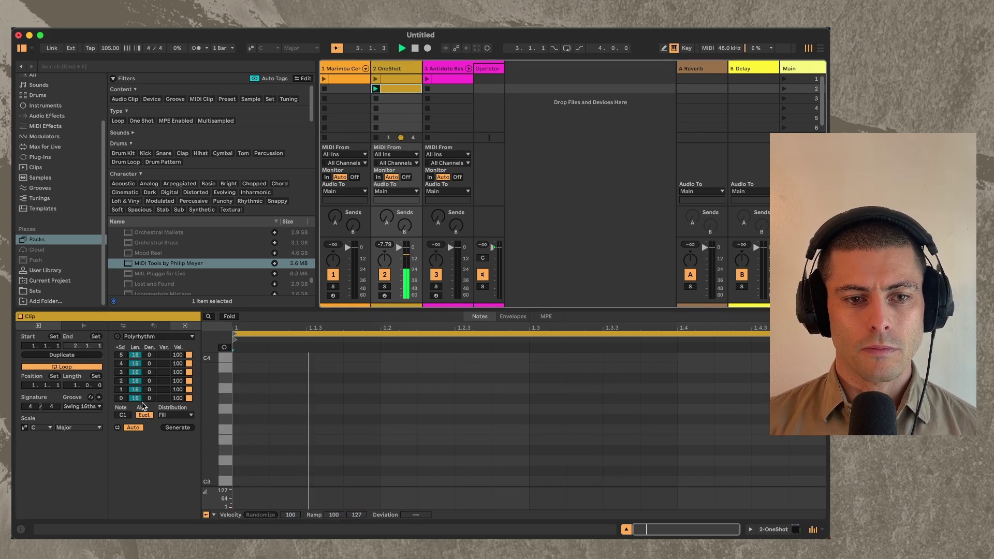
mouse_move(134, 402)
mouse_down()
mouse_move(149, 404)
mouse_move(149, 386)
mouse_move(135, 409)
mouse_up()
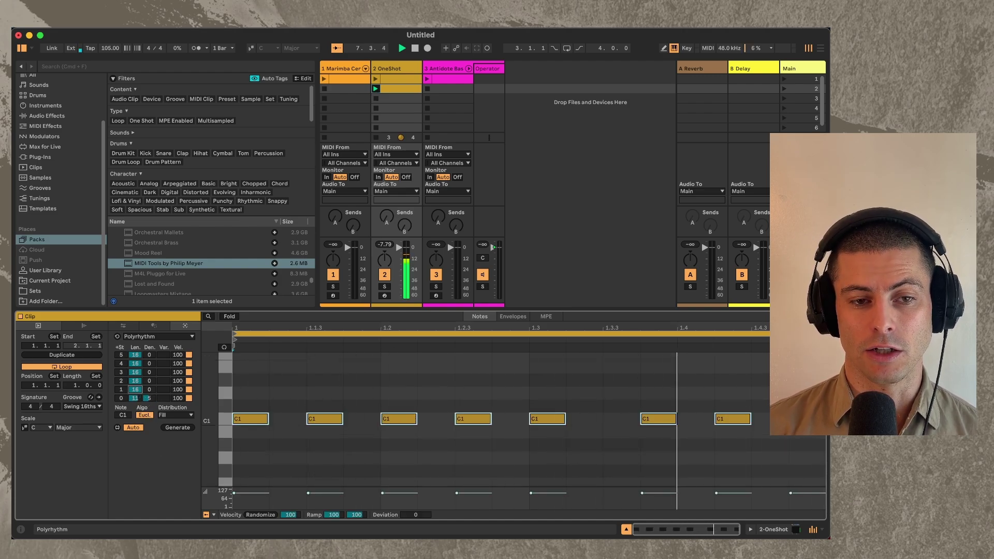
click(121, 389)
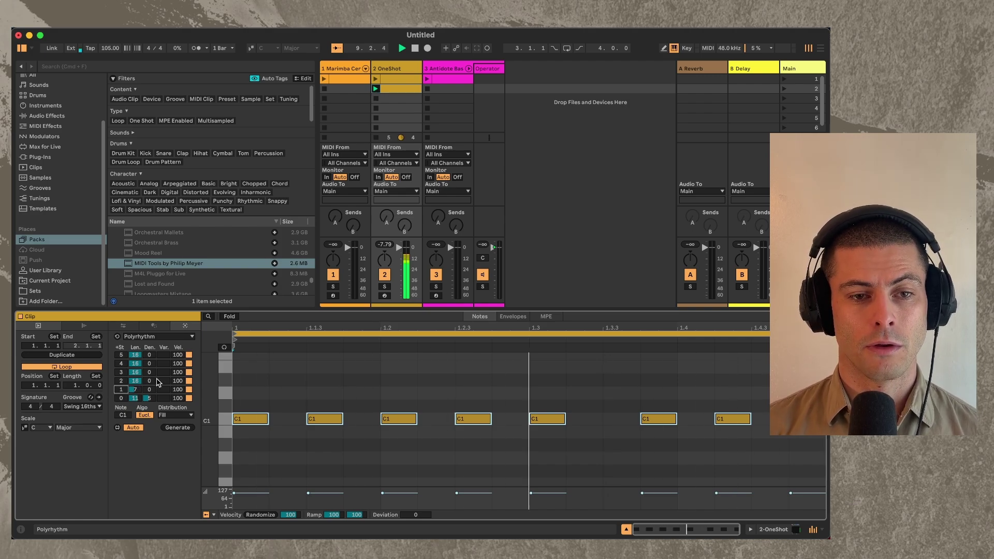
drag(158, 383, 135, 393)
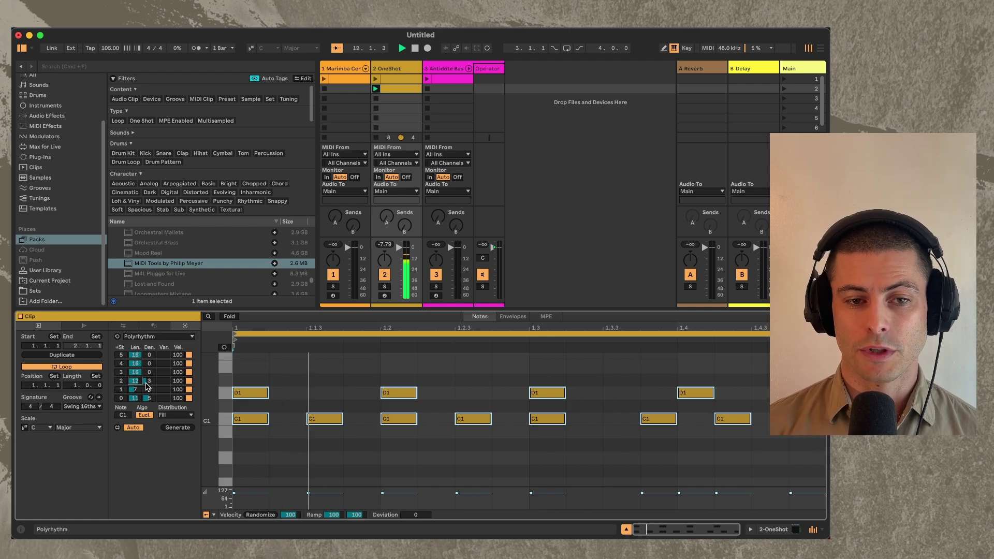
click(177, 416)
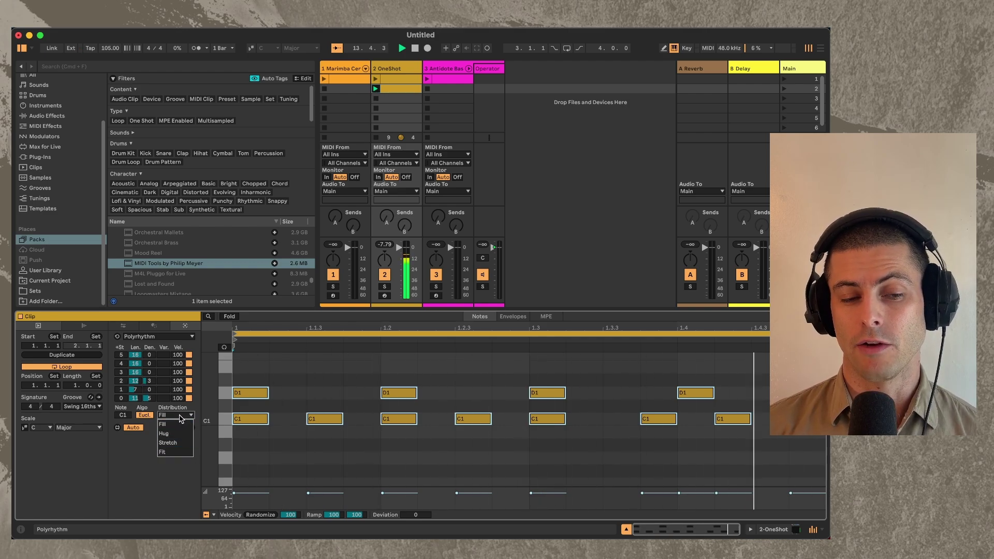
Keep the Fill distribution, then select and launch OneShot's first clip
click(180, 421)
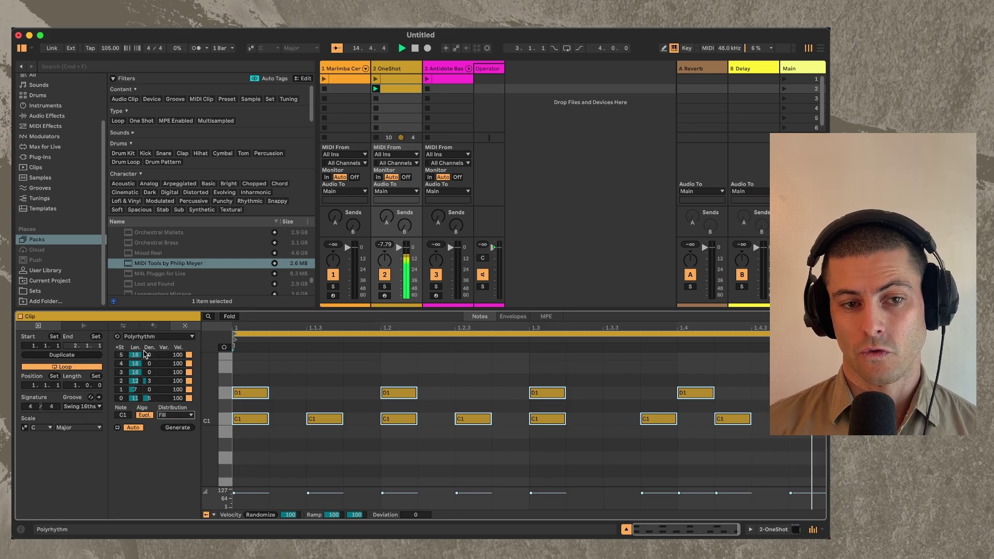
click(176, 415)
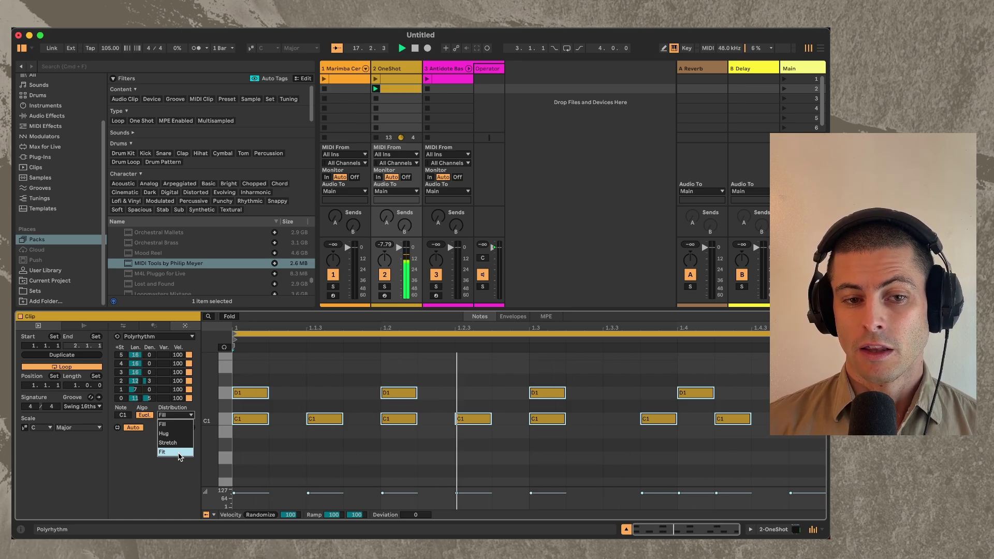
click(172, 424)
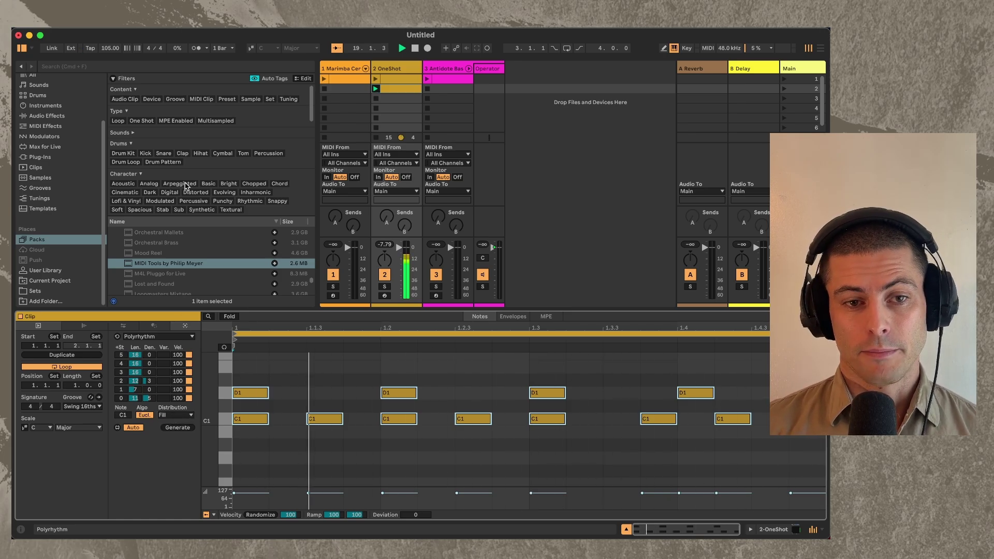
click(394, 80)
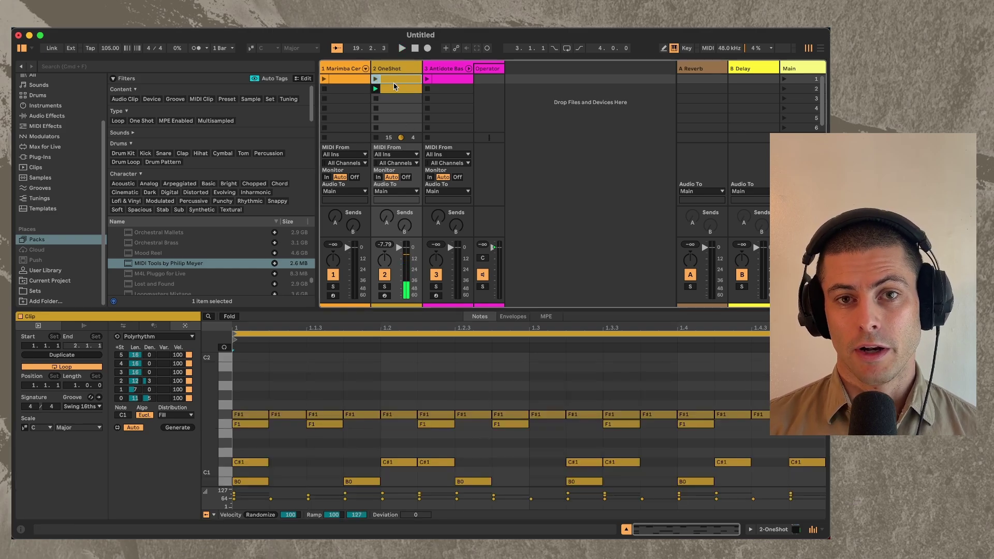
click(376, 79)
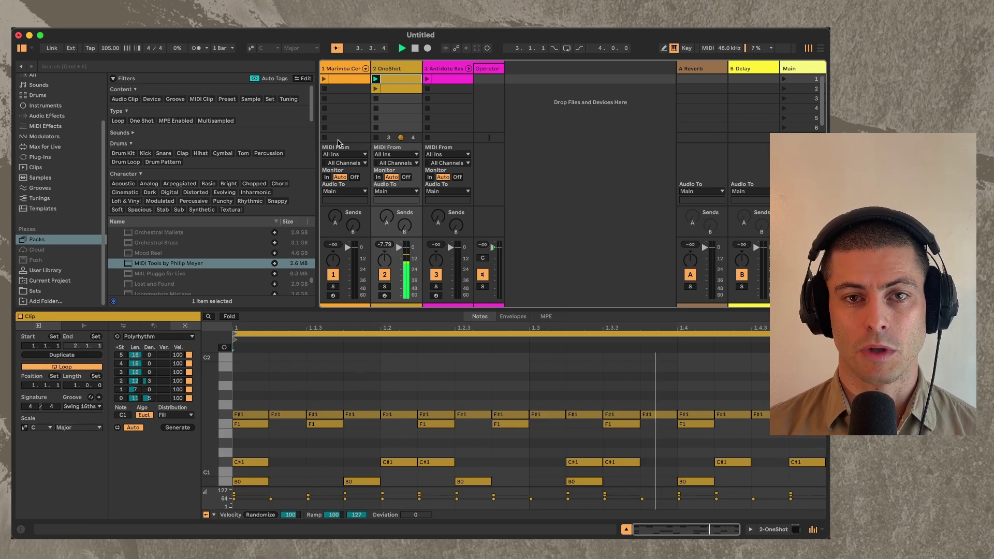
Create a new Marimba clip with an eight-note Phase Pattern curve (0.00, 0.11) and play it
click(324, 79)
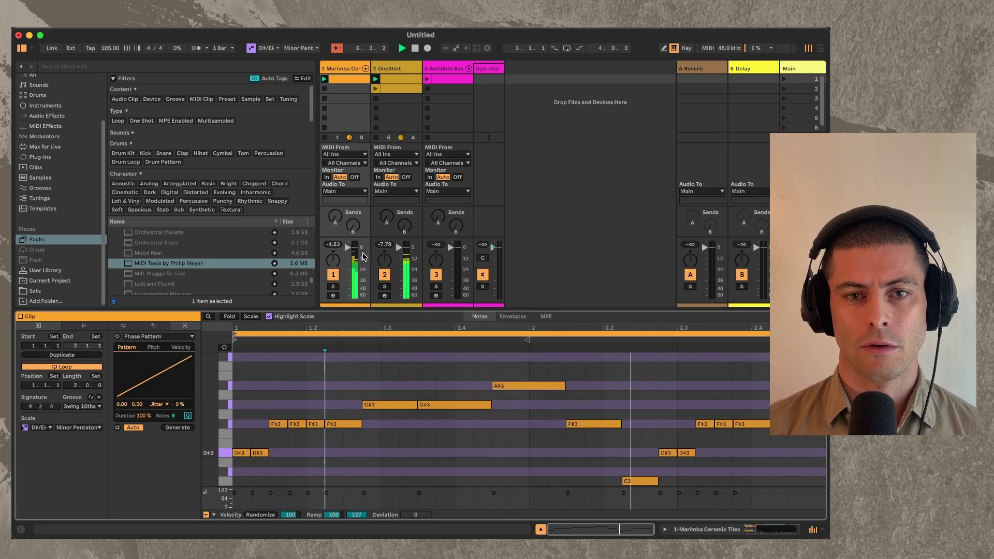
double_click(336, 90)
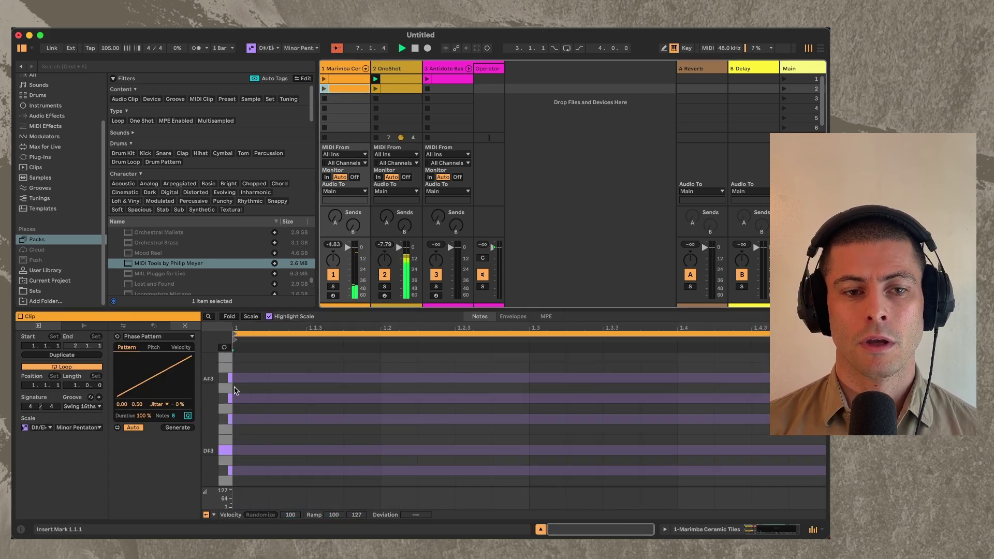
drag(152, 389, 123, 331)
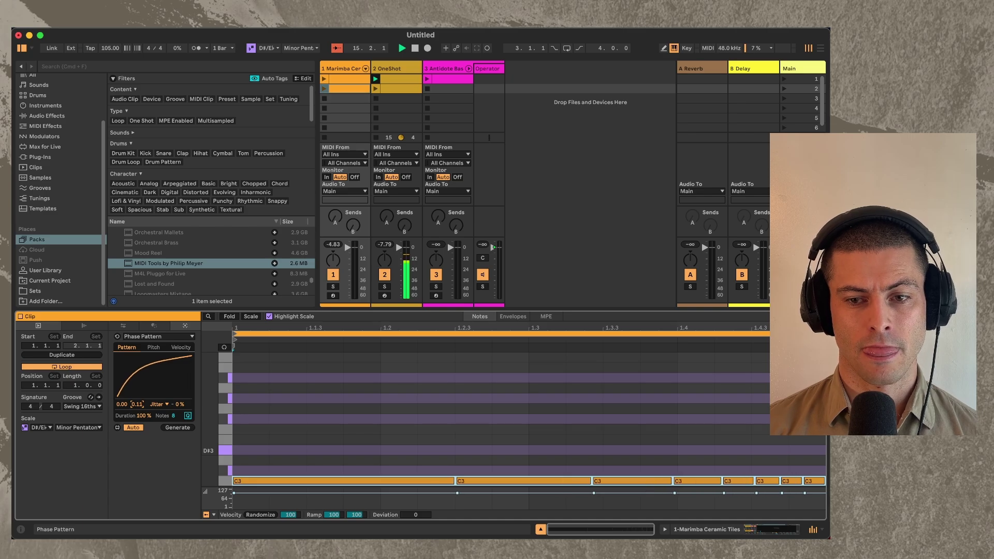
click(327, 96)
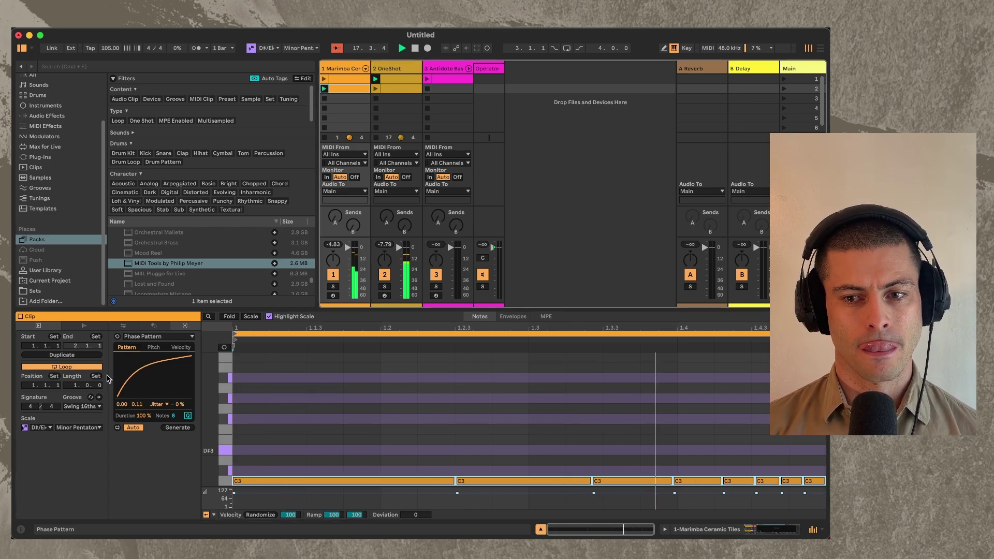
Shape the Phase Pattern pitch as a sine curve (0.72, 0.45) with Hi raised to F#4
click(144, 359)
click(153, 347)
drag(156, 381, 158, 373)
drag(174, 416, 174, 404)
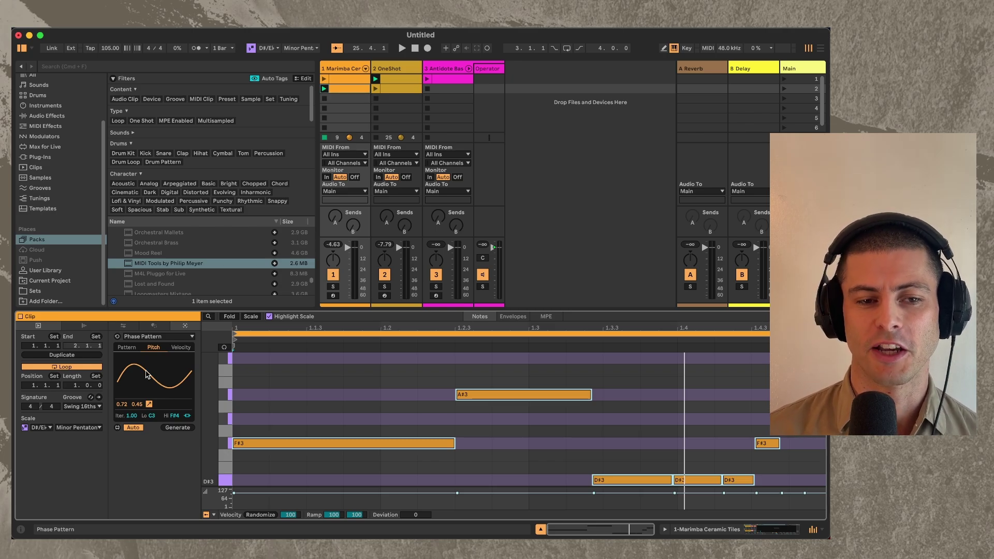
click(126, 348)
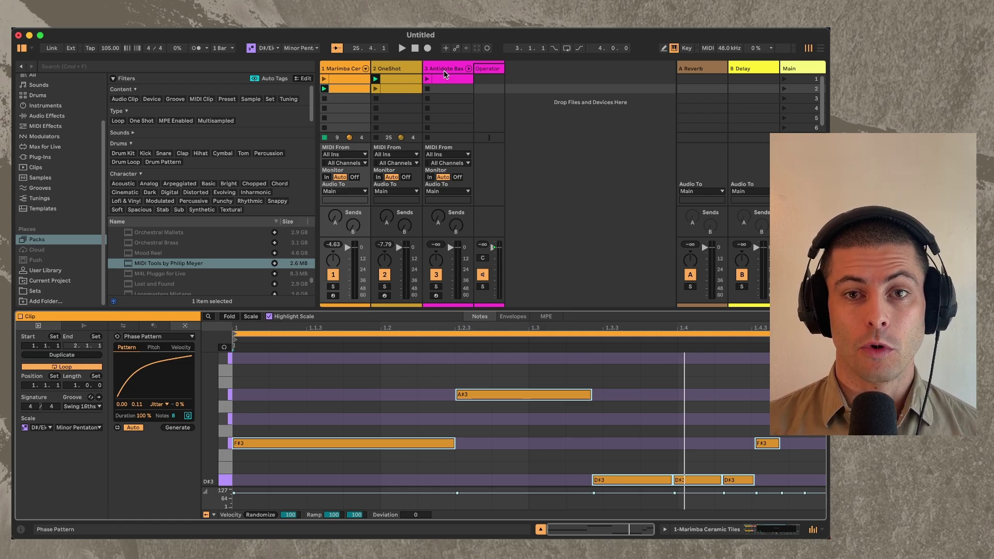
Launch the pink bass clip, create a new clip below it, and set Stages to 4
click(438, 89)
key(Up)
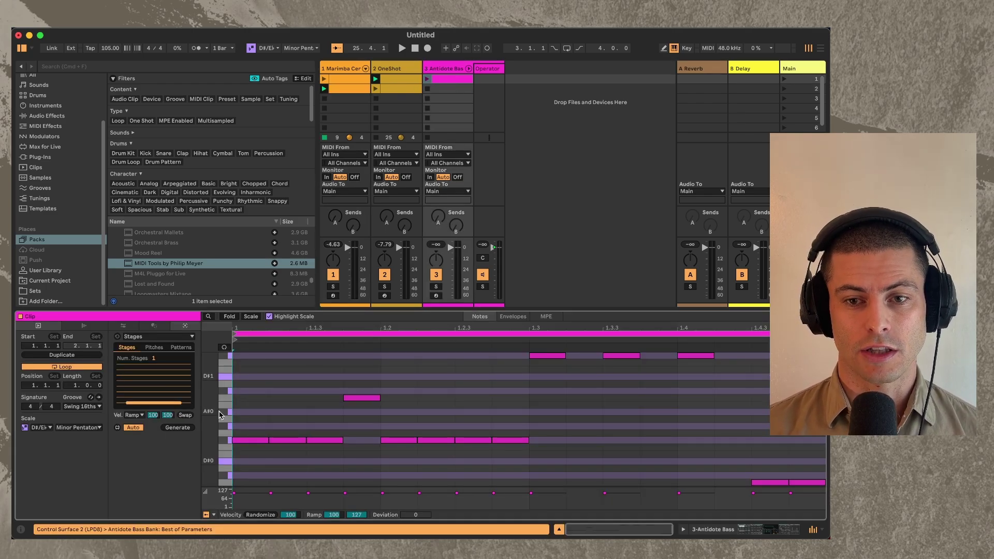
click(427, 79)
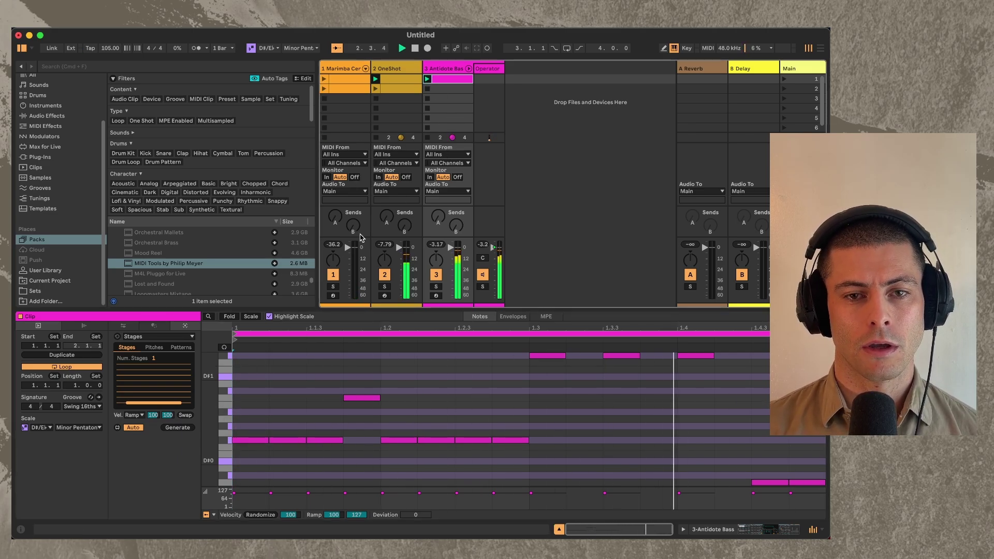
double_click(444, 90)
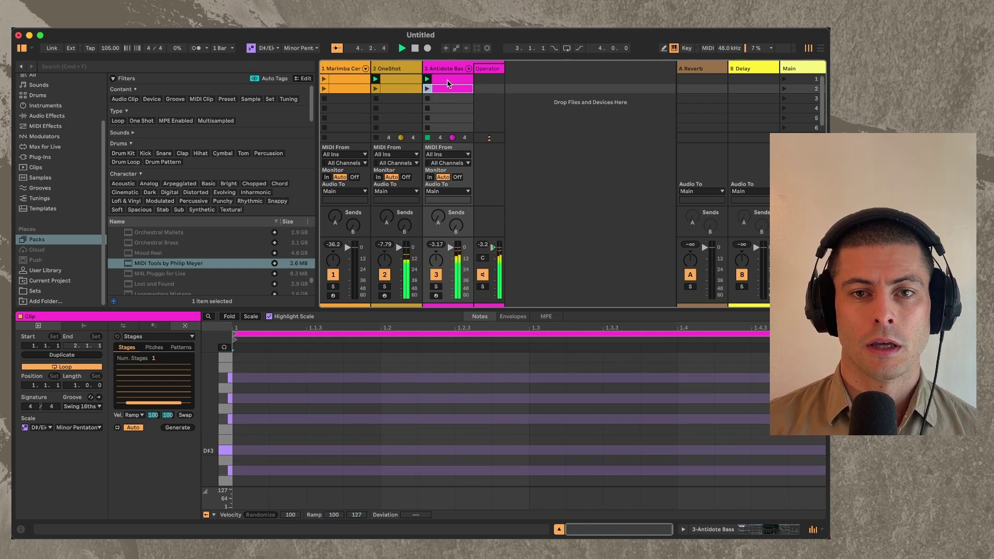
click(262, 384)
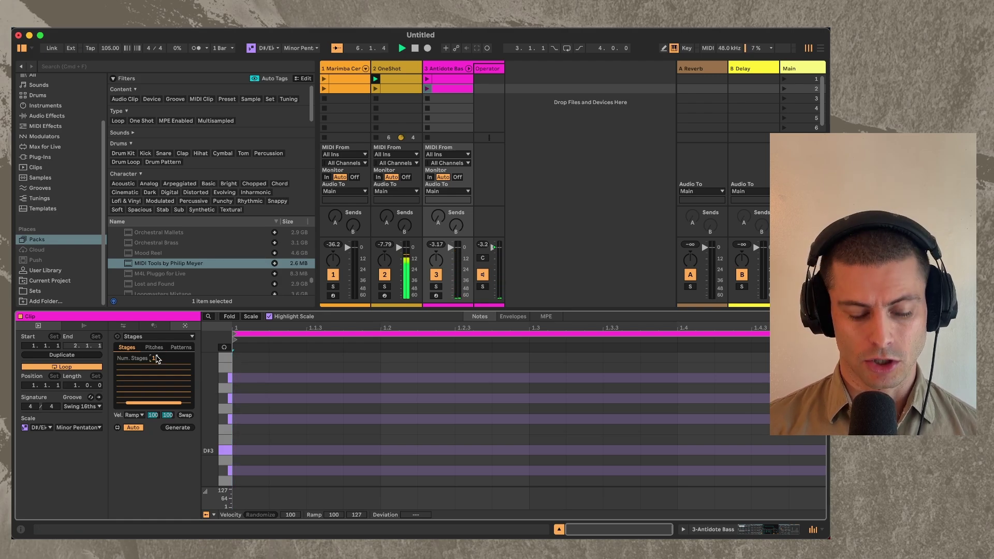
key(Return)
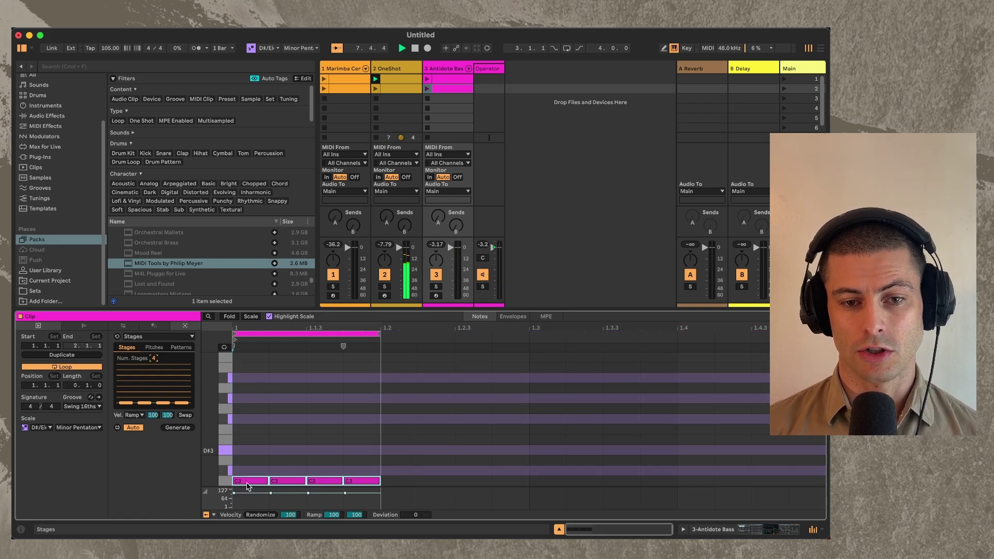
Give each stage its own pitch, make the second stage repeat more notes, and play the clip
click(154, 348)
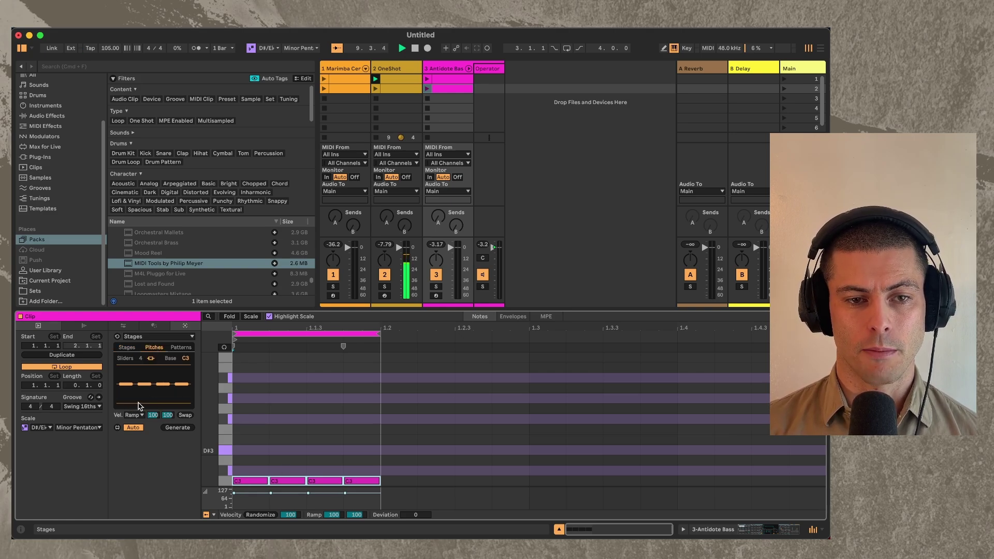
mouse_move(138, 406)
mouse_down()
mouse_move(162, 373)
mouse_move(146, 398)
mouse_up()
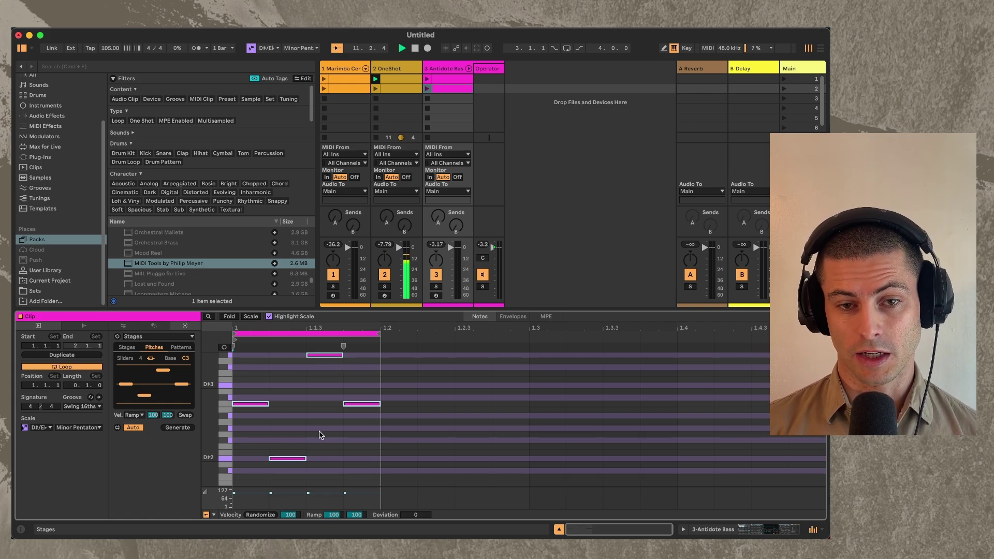
click(126, 348)
drag(147, 402, 180, 389)
click(428, 89)
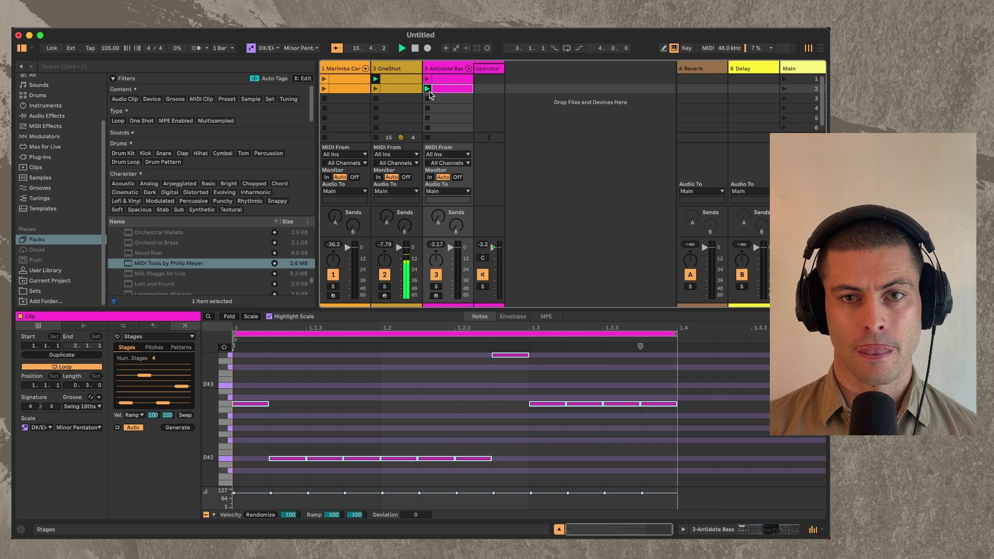
Lower the Stages Base pitch from C2 down to F#1
click(153, 347)
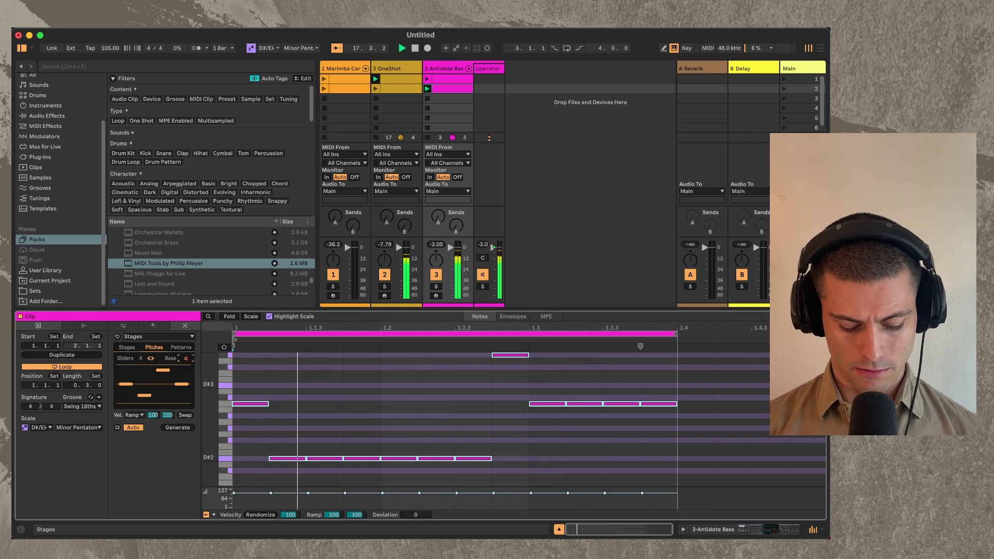
drag(185, 361, 184, 367)
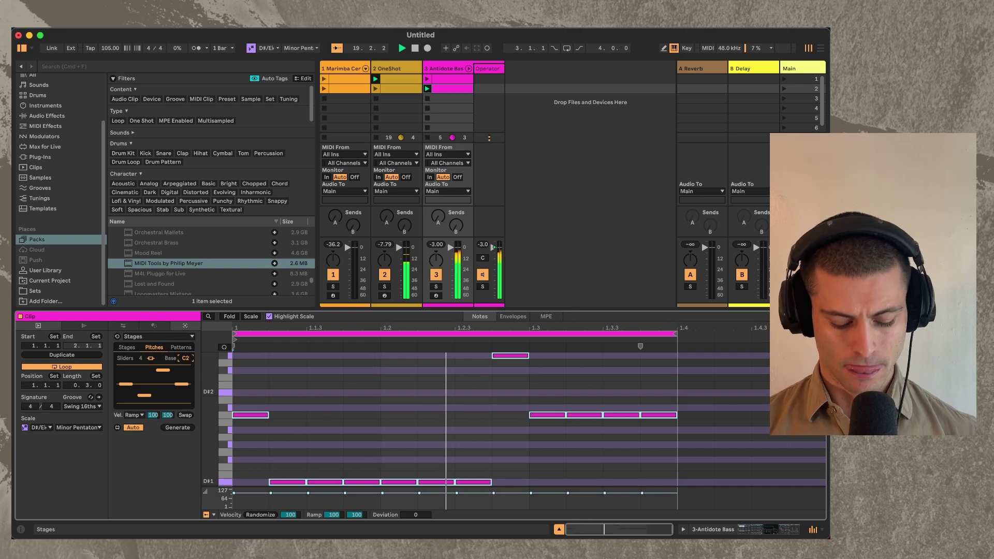
drag(185, 358, 185, 364)
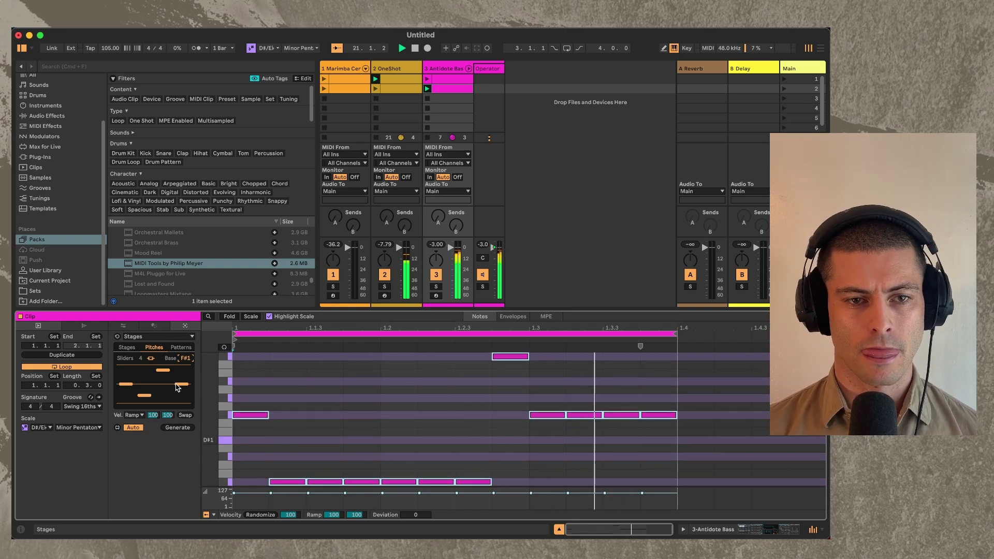
Lengthen the stages to add notes, then shorten one stage to shorten the clip
click(126, 347)
drag(150, 377, 163, 370)
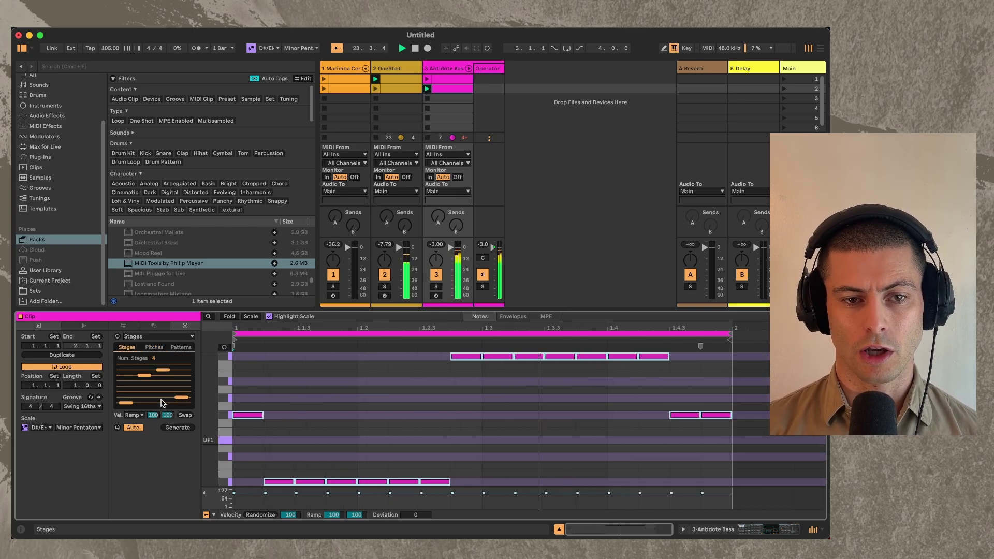
drag(189, 404, 145, 374)
Raise Patterns sliders 2 and 4 to thin notes, set the Vel. Ramp end to 41, and toggle Swap twice
click(181, 348)
drag(181, 403, 182, 386)
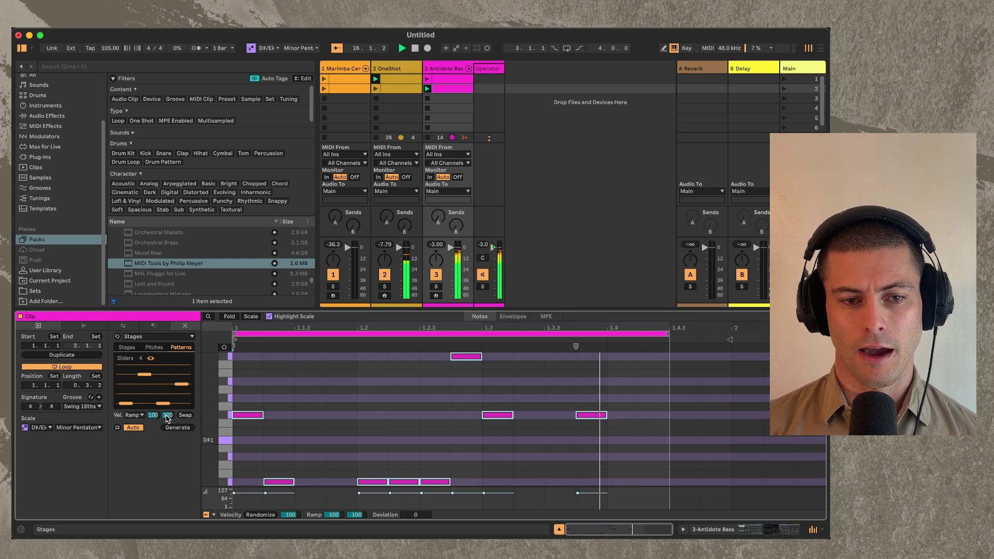
drag(167, 419, 157, 414)
click(185, 415)
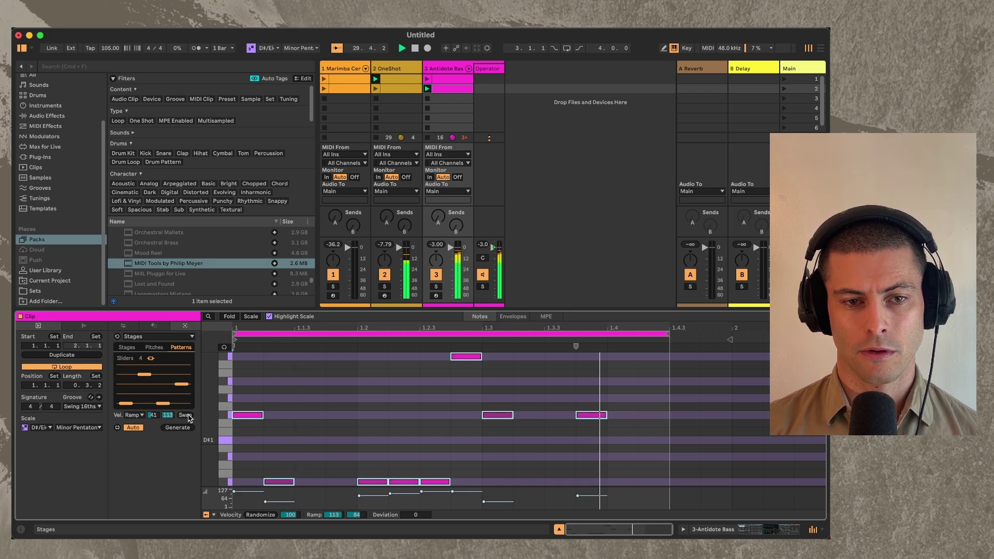
click(185, 415)
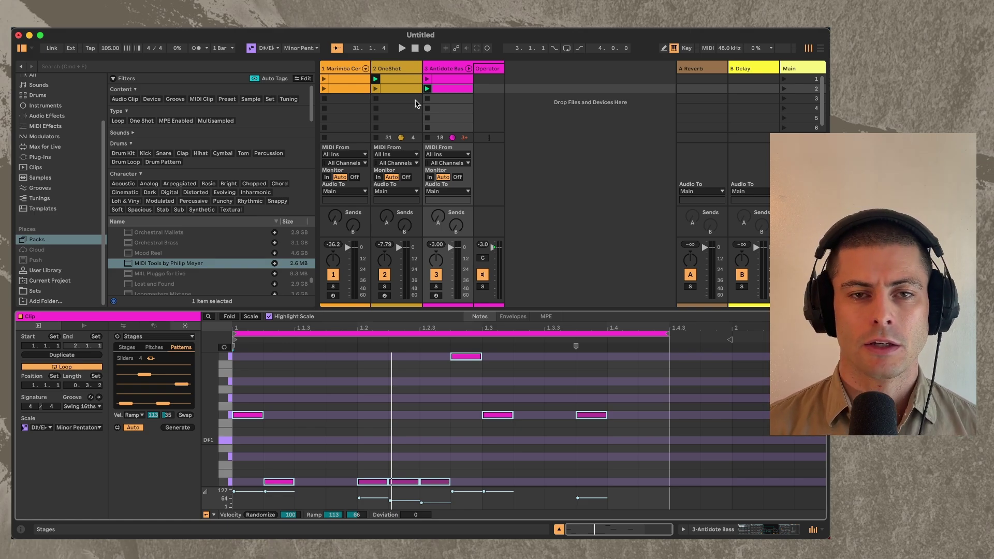
Bring the Marimba Phase Pattern clip back into view and launch it to play on its own
click(339, 81)
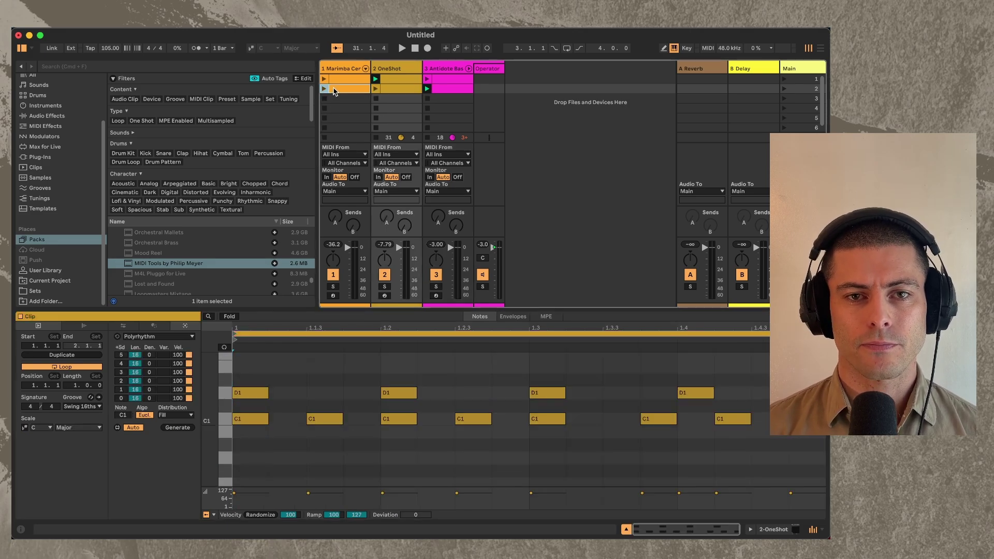
click(344, 89)
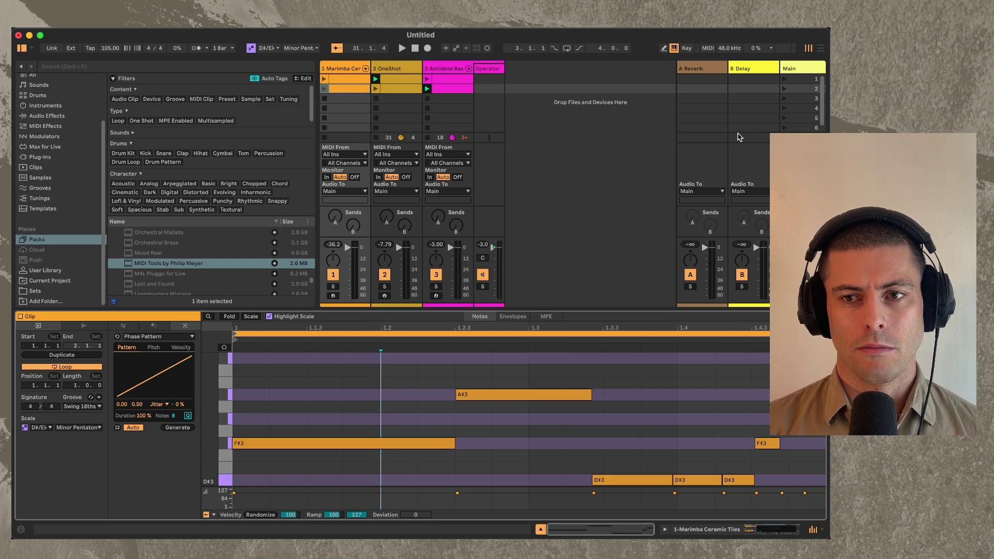
click(458, 158)
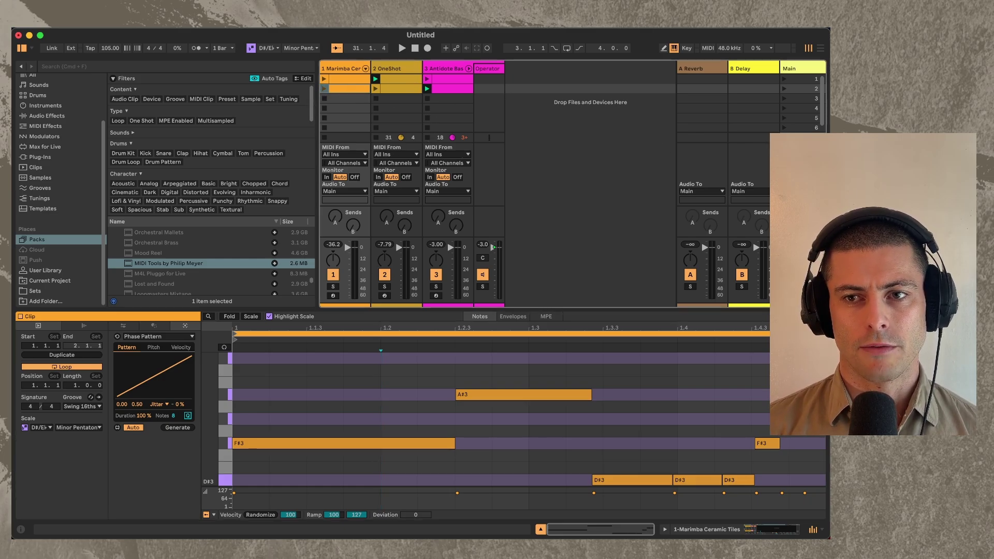
click(325, 89)
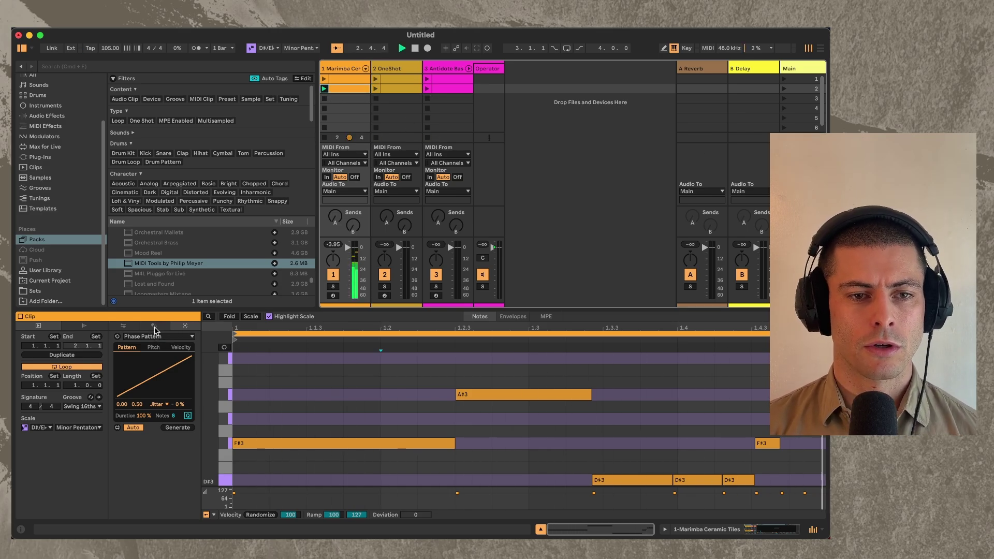
Apply Retrigger to all marimba notes with 8 sliders, splitting the long F#3 into six notes, then view the Velocity settings
click(154, 326)
click(155, 337)
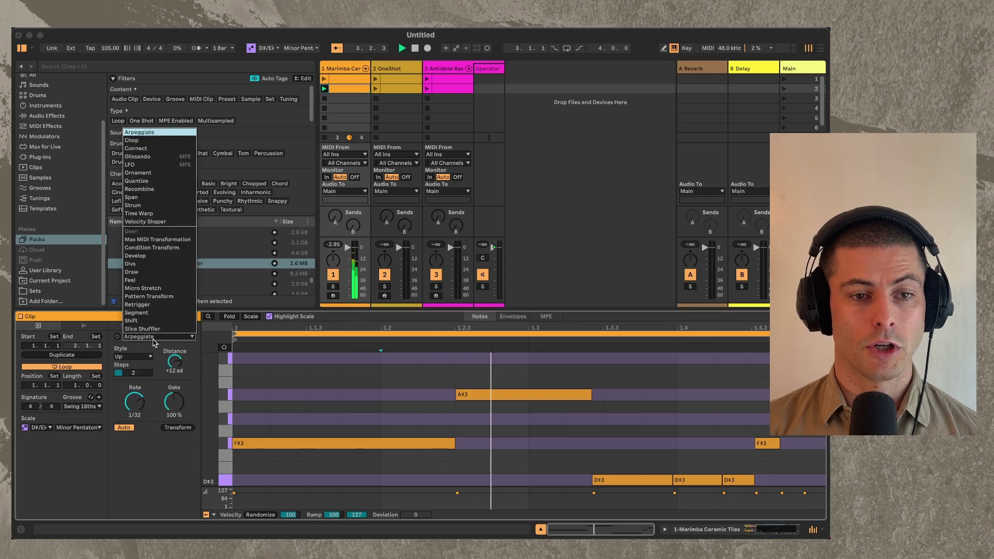
click(137, 305)
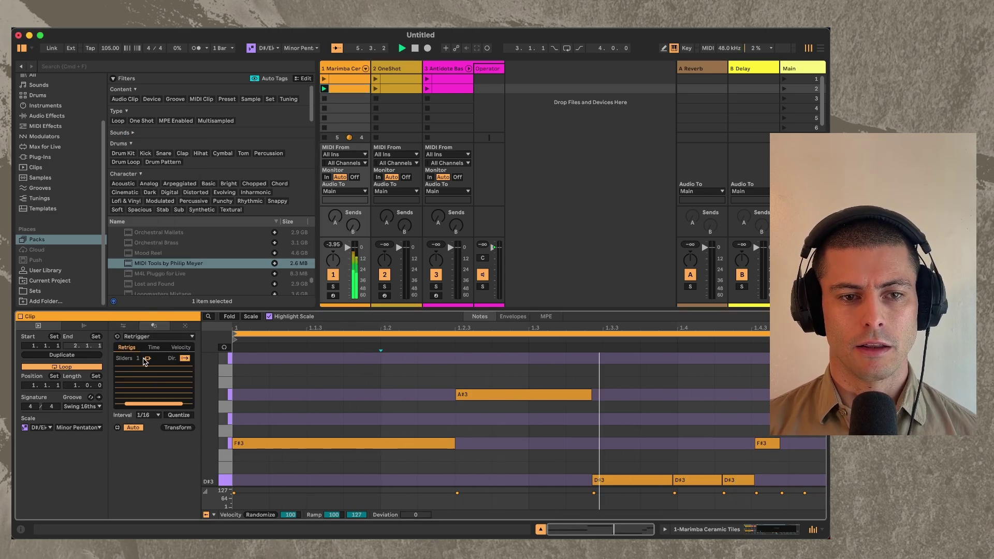
click(331, 373)
key(super+a)
click(148, 358)
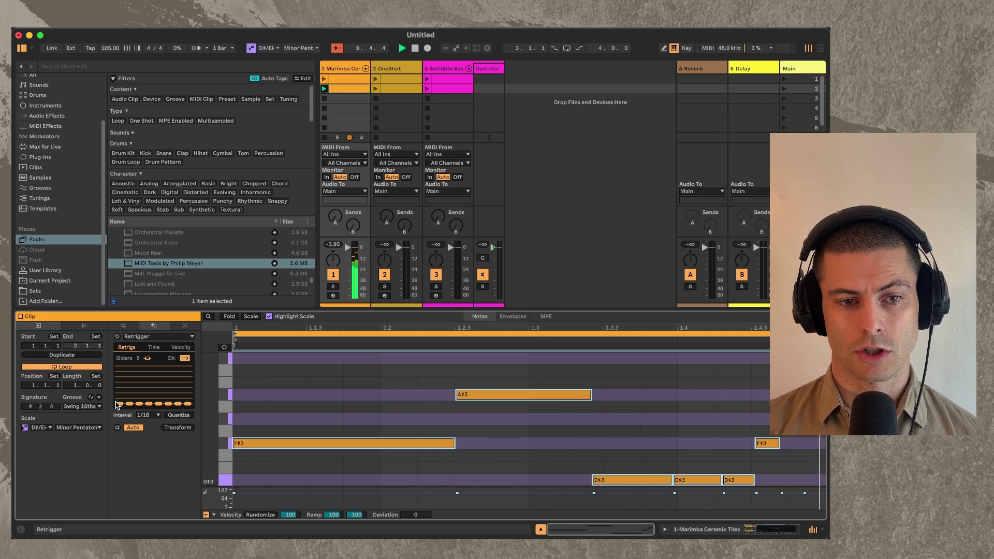
drag(117, 405, 121, 379)
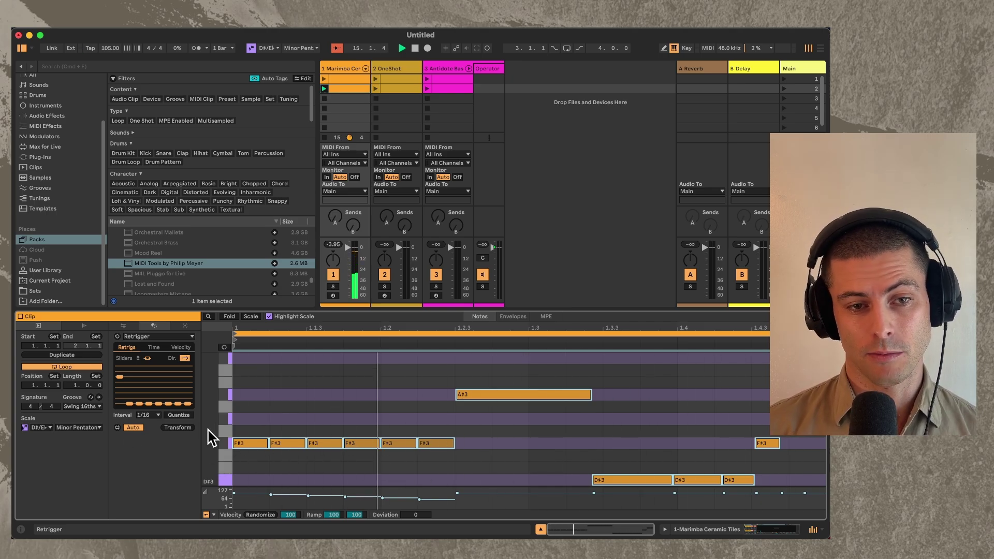
click(181, 347)
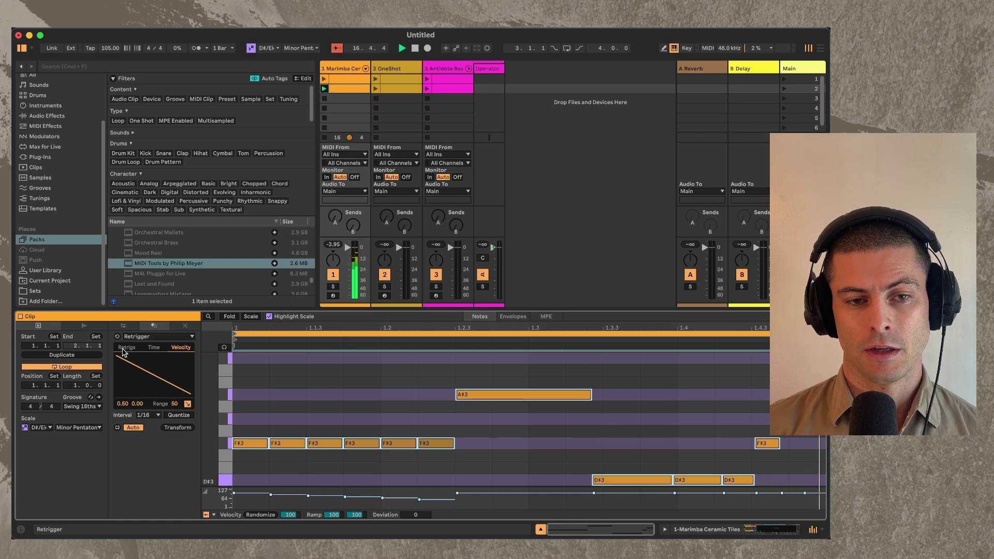
Curve the retrigger timing to 0.35, toggle Quantize on and off, then launch OneShot's Polyrhythm clip
click(154, 348)
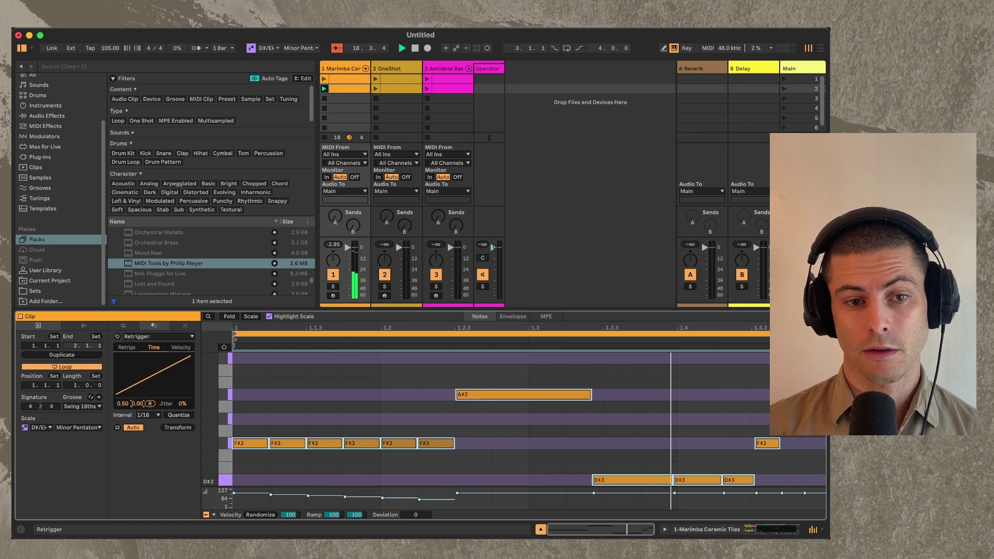
drag(135, 403, 136, 407)
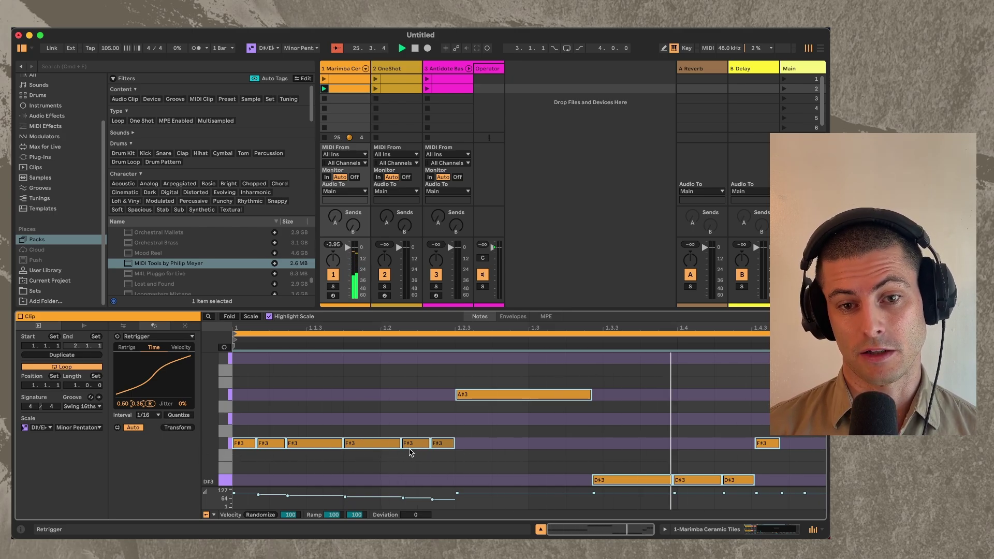
click(178, 415)
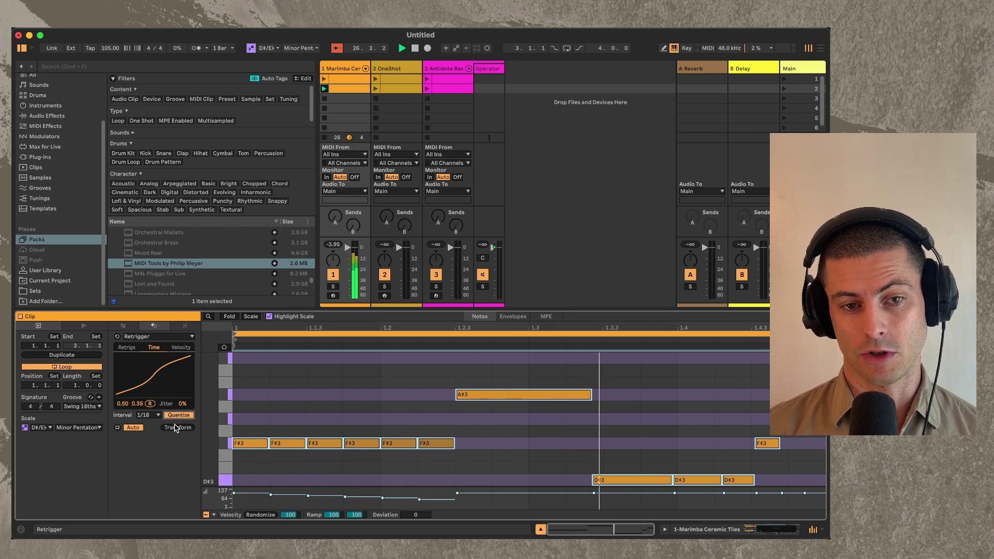
click(177, 417)
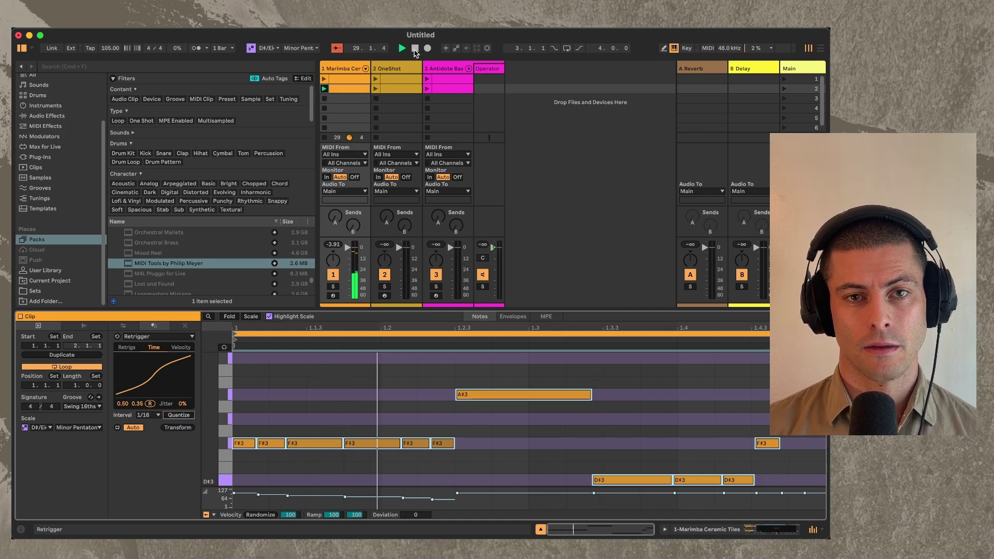
click(376, 89)
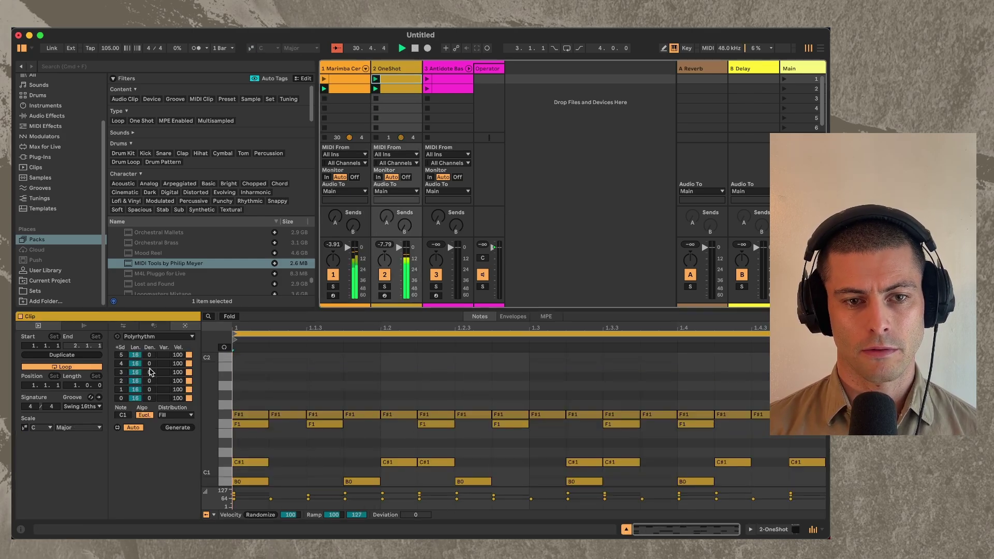
Switch the OneShot clip's MIDI Tools to the Slice Shuffler transformation and marquee-select the notes between 1.2 and 1.3
click(158, 336)
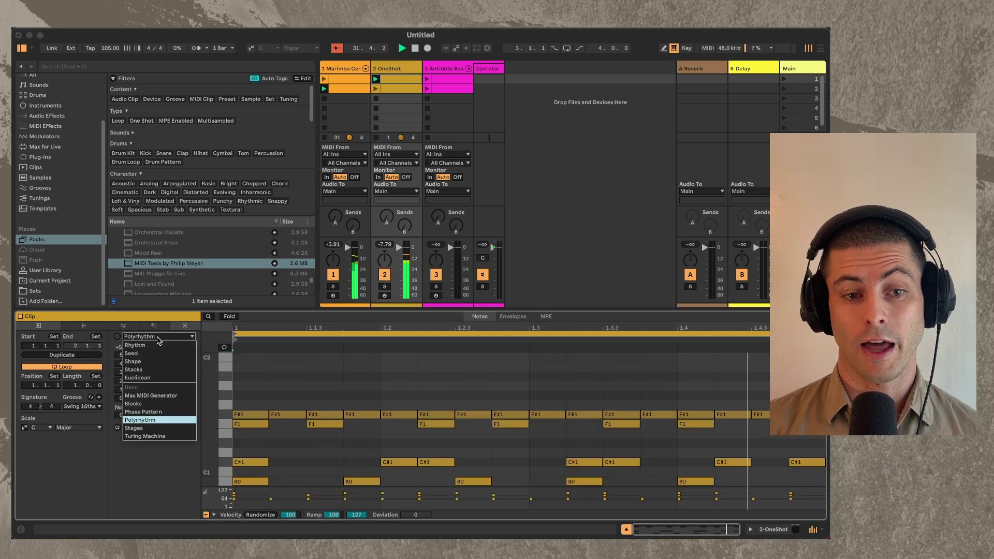
click(123, 325)
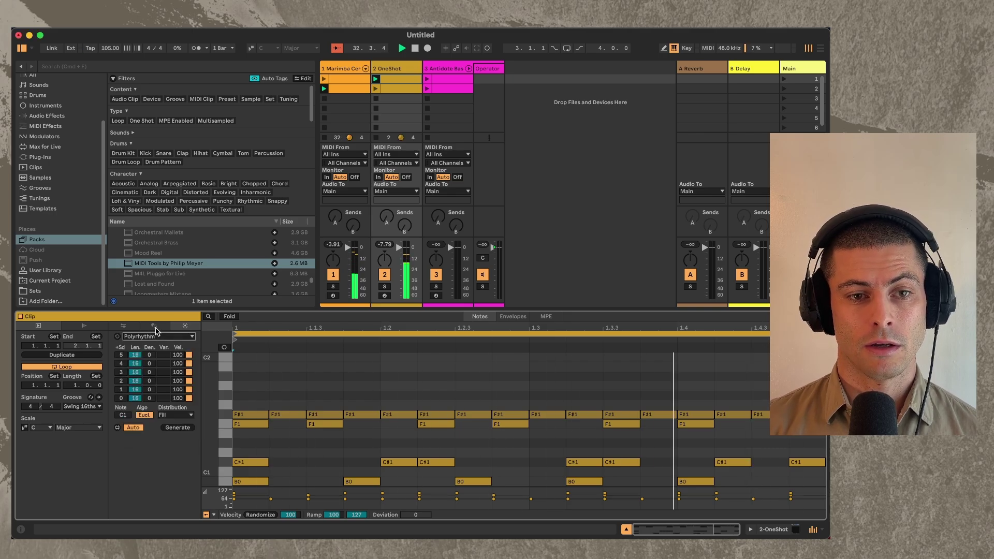
click(158, 337)
click(156, 337)
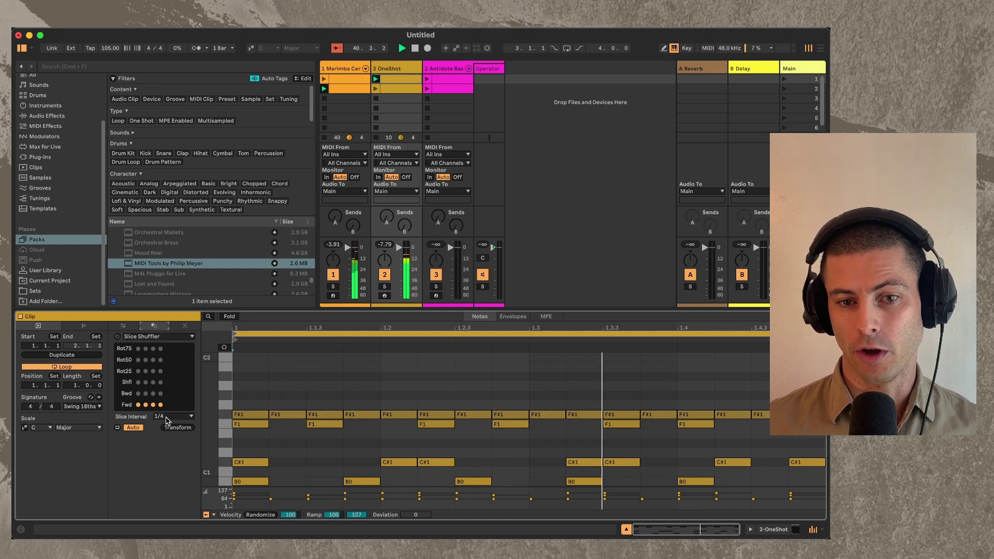
drag(388, 382, 505, 488)
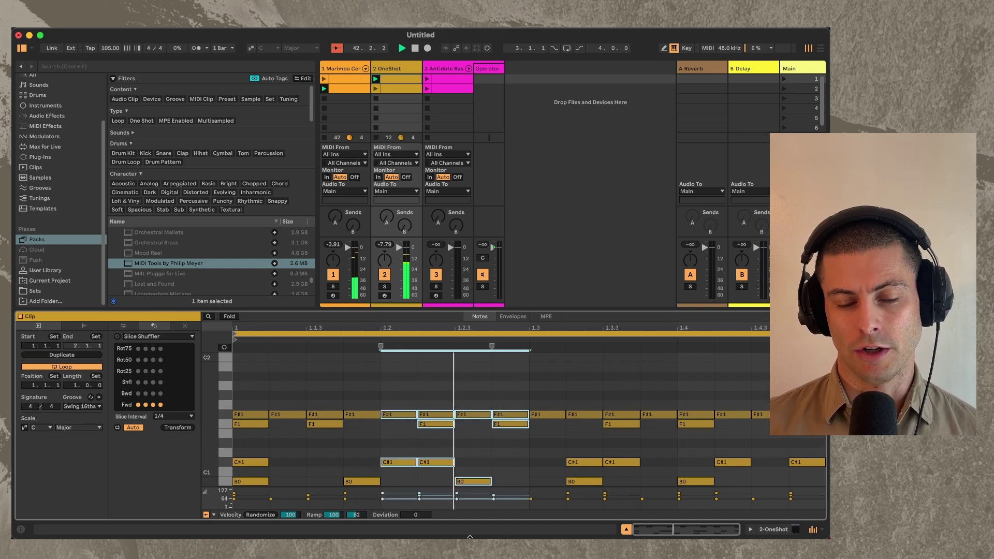
drag(394, 379, 503, 488)
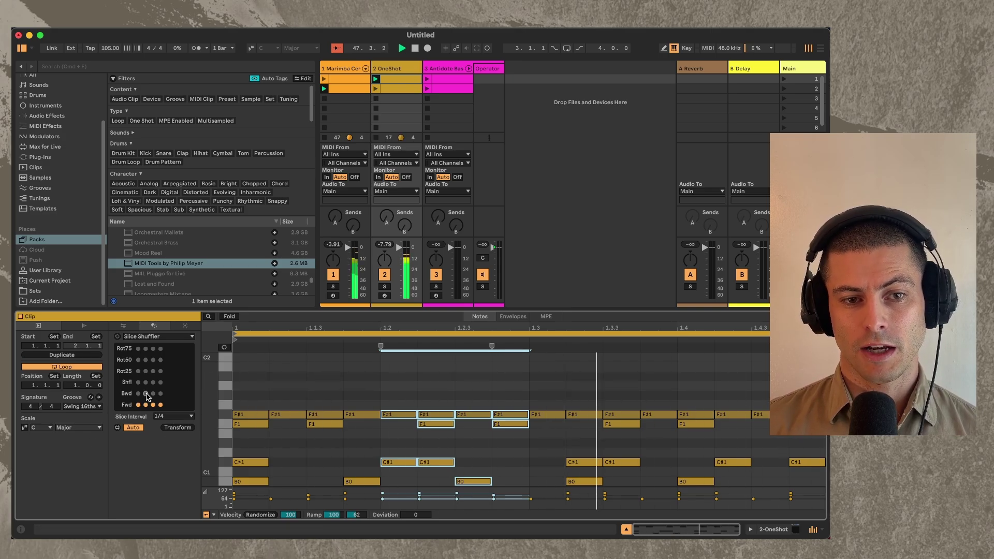
Select all notes and set the second slice to Bwd, then to Shfl
key(super+a)
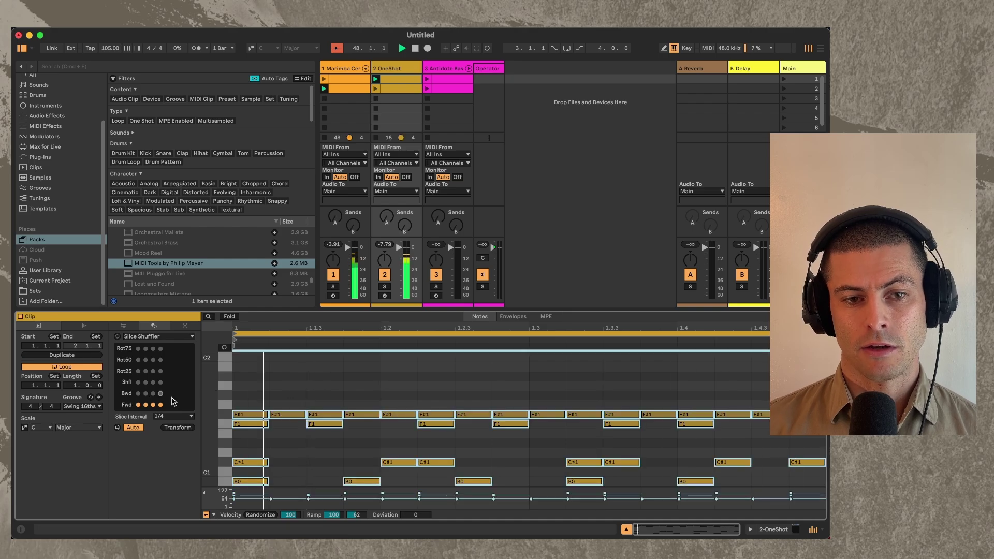
click(145, 395)
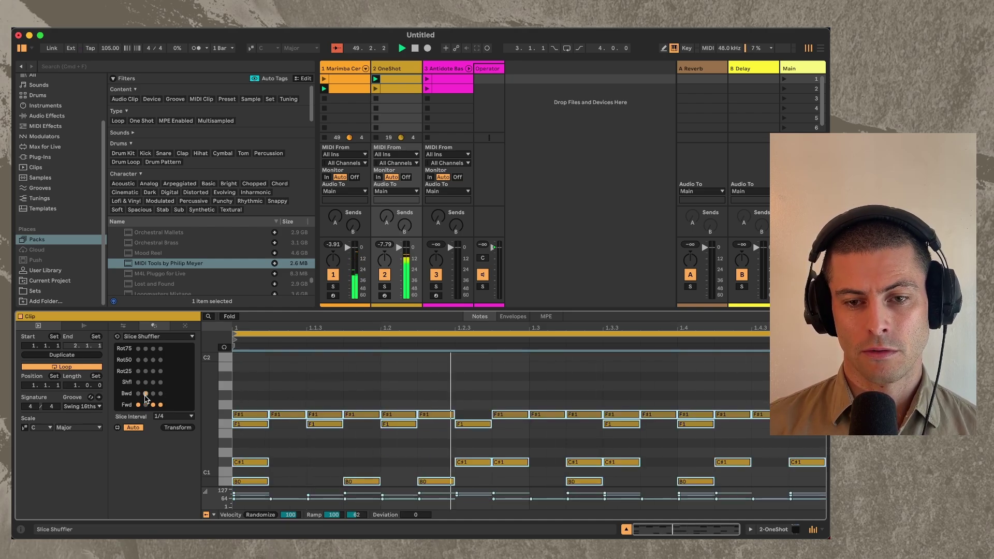
click(456, 367)
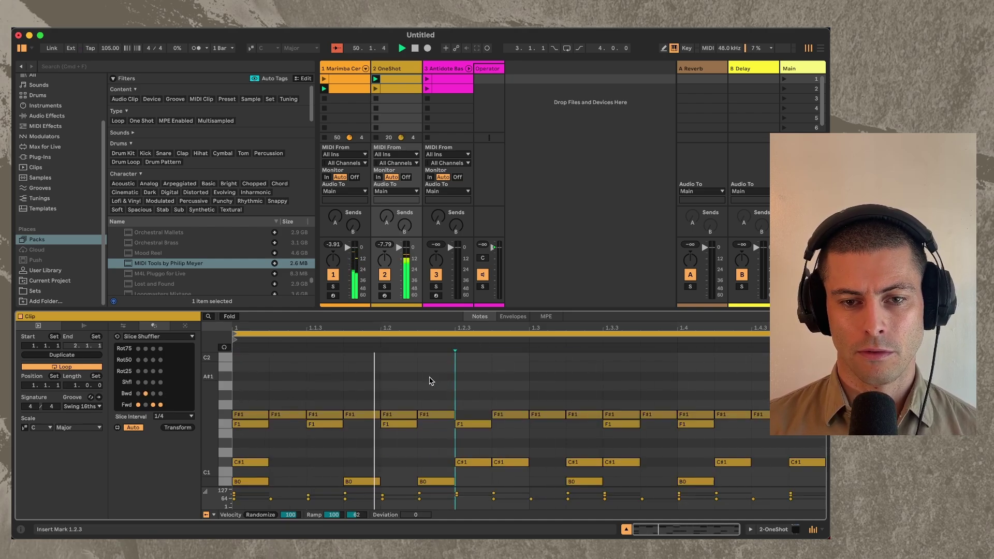
click(146, 383)
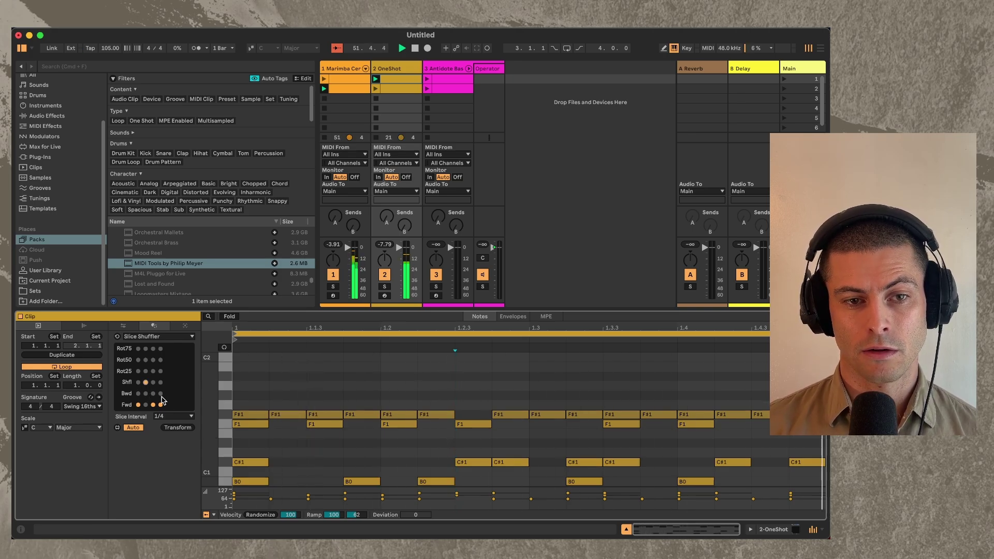
Reshuffle the notes with Transform four times, then set the second slice to Rot50
click(178, 428)
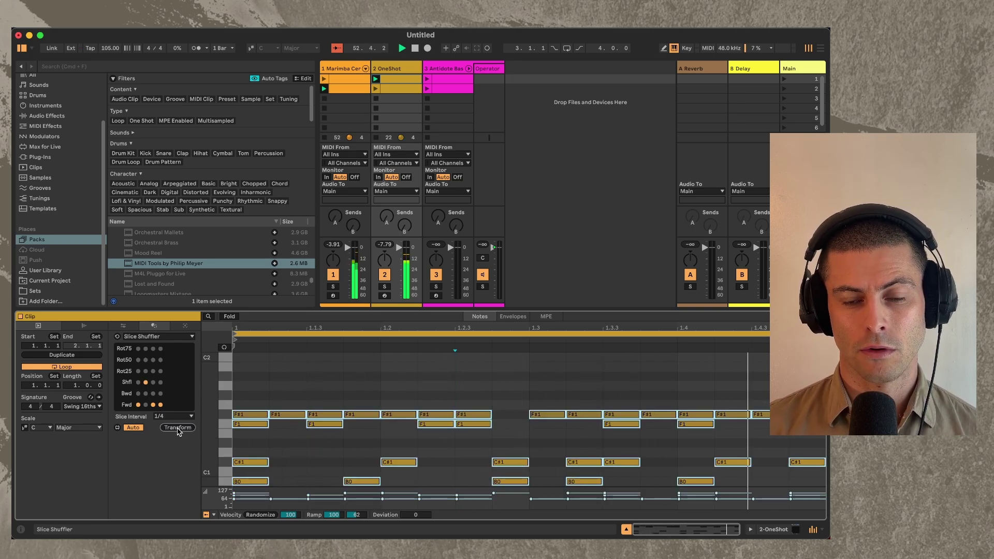
click(177, 429)
click(177, 429)
click(177, 429)
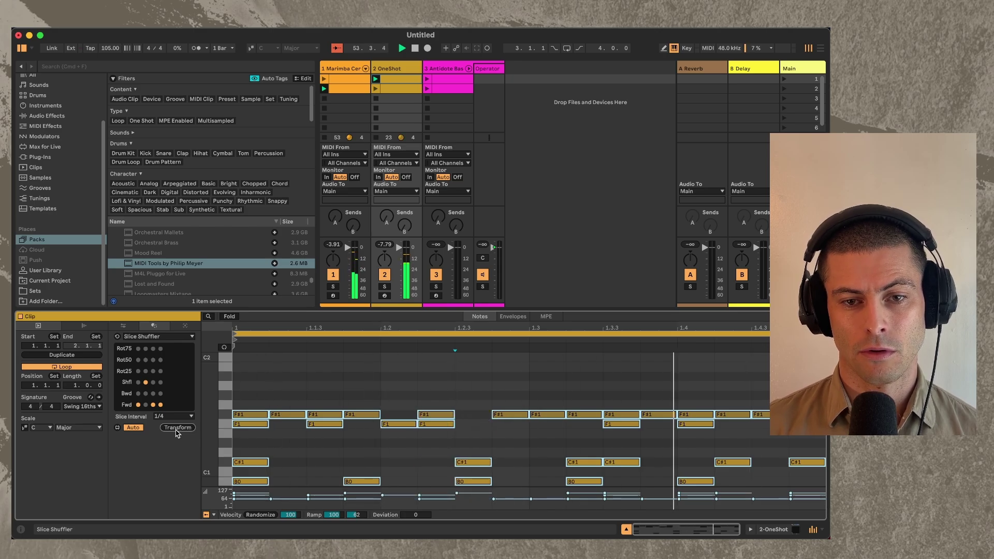
click(146, 360)
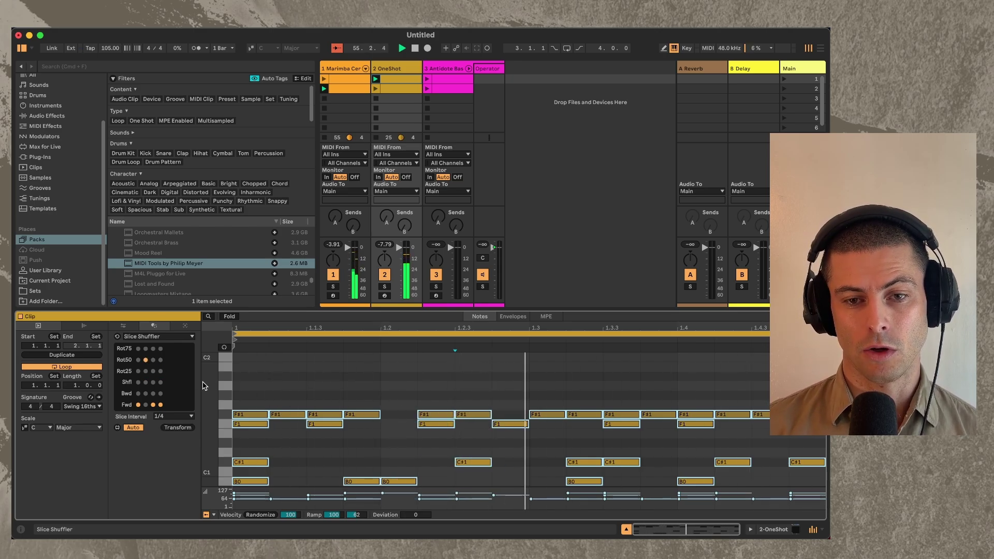